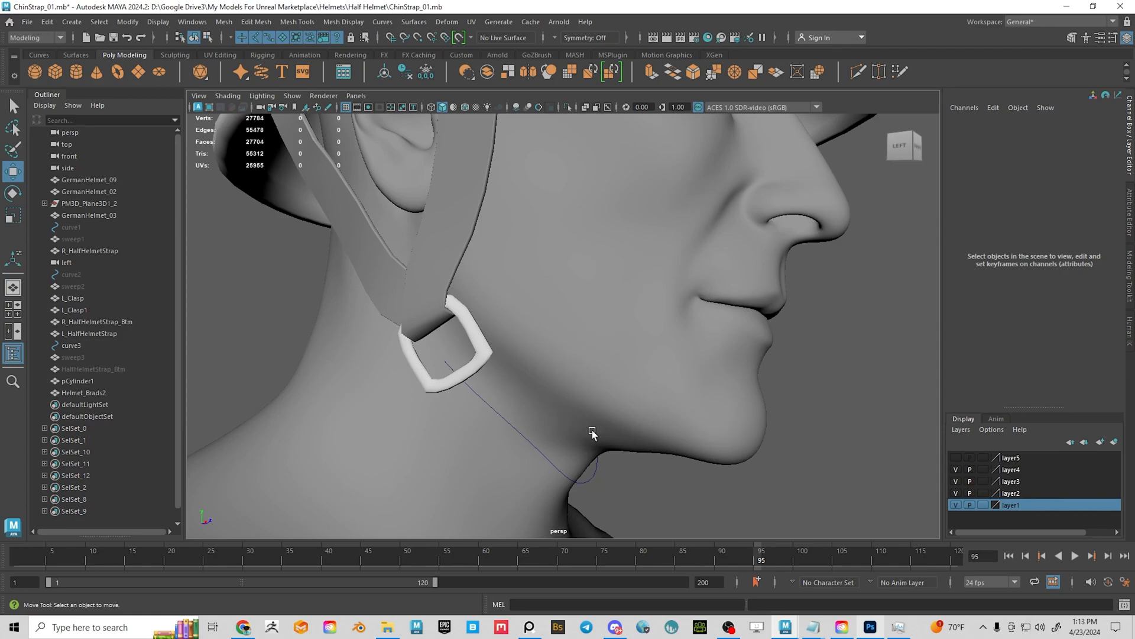
# Examine the chin strap curve and its fit between the clasp and chin from the side and front.
pyautogui.keyDown('alt'); pyautogui.moveTo(541, 396); pyautogui.dragTo(580, 354, button='middle'); pyautogui.keyUp('alt')
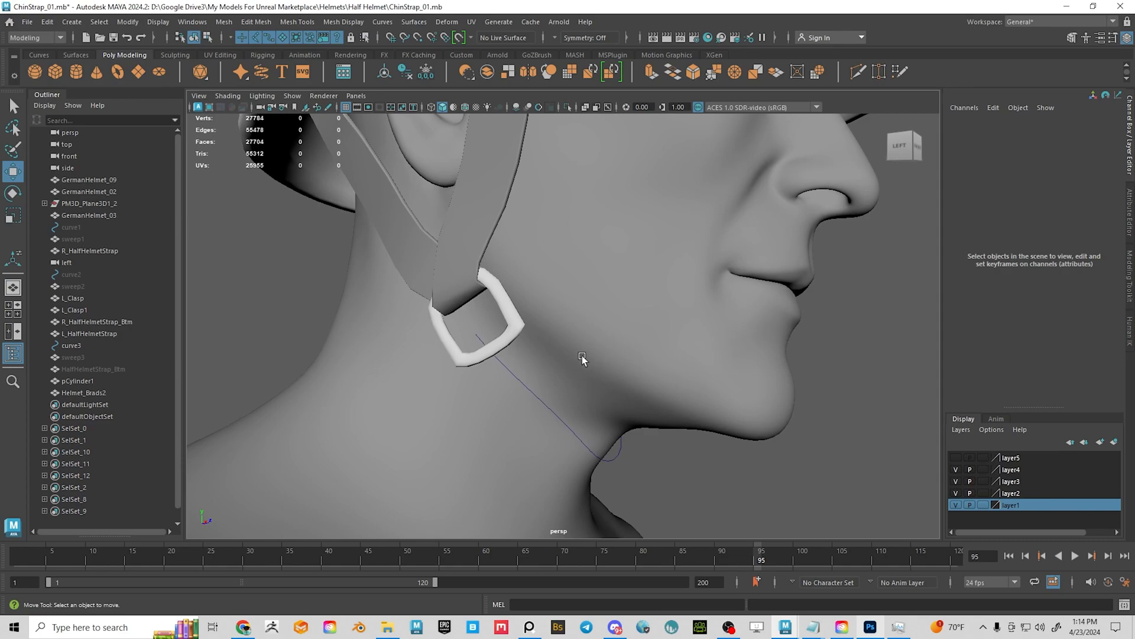
pyautogui.keyDown('alt'); pyautogui.moveTo(620, 375); pyautogui.dragTo(598, 388); pyautogui.keyUp('alt')
pyautogui.keyDown('alt'); pyautogui.moveTo(598, 388); pyautogui.dragTo(605, 331, button='middle'); pyautogui.keyUp('alt')
pyautogui.keyDown('alt'); pyautogui.moveTo(553, 349); pyautogui.dragTo(509, 308, button='right'); pyautogui.keyUp('alt')
pyautogui.keyDown('alt'); pyautogui.moveTo(507, 304); pyautogui.dragTo(532, 360, button='middle'); pyautogui.keyUp('alt')
pyautogui.keyDown('alt'); pyautogui.moveTo(476, 280); pyautogui.dragTo(473, 332, button='middle'); pyautogui.keyUp('alt')
pyautogui.keyDown('alt'); pyautogui.moveTo(495, 321); pyautogui.dragTo(473, 284, button='right'); pyautogui.keyUp('alt')
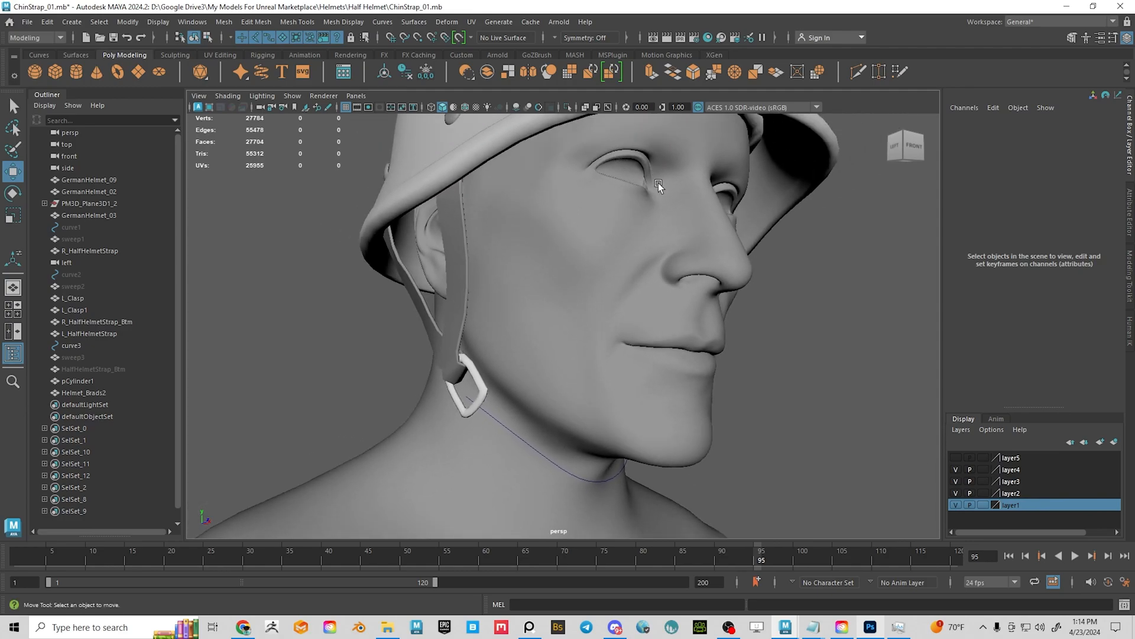
pyautogui.keyDown('alt'); pyautogui.moveTo(641, 155); pyautogui.dragTo(573, 168); pyautogui.keyUp('alt')
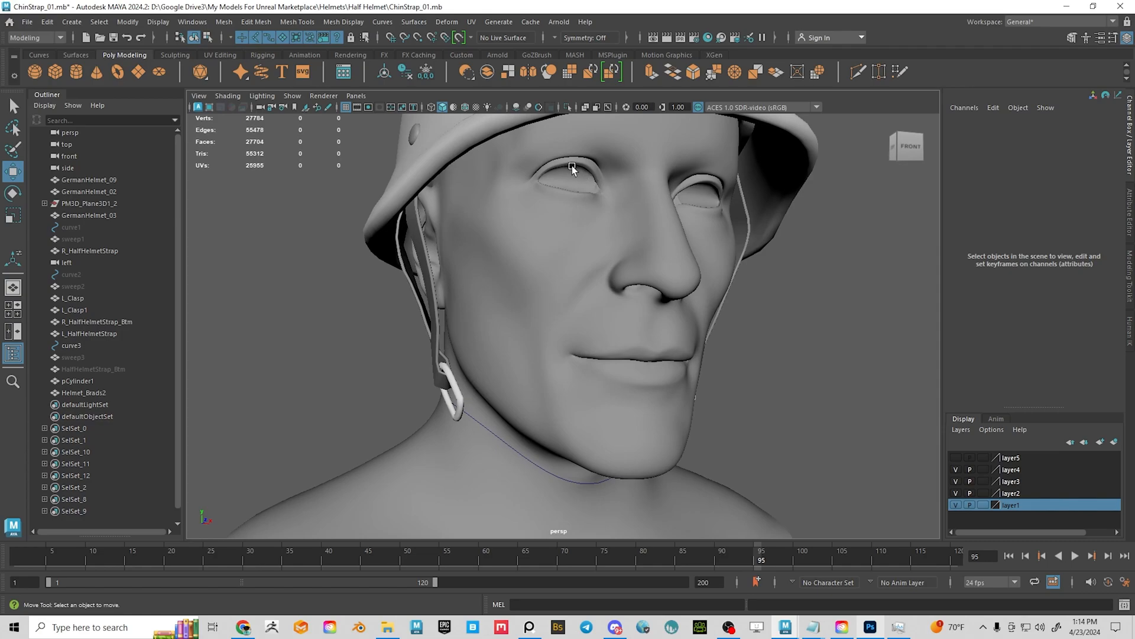
pyautogui.keyDown('alt'); pyautogui.moveTo(624, 228); pyautogui.dragTo(629, 256); pyautogui.keyUp('alt')
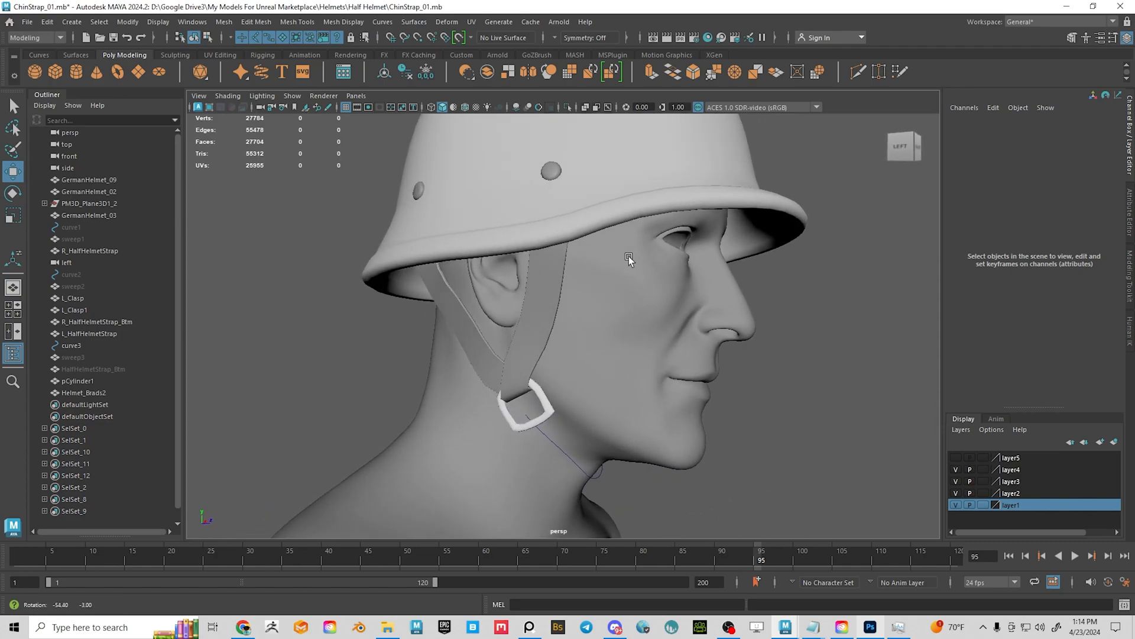
pyautogui.keyDown('alt'); pyautogui.moveTo(625, 326); pyautogui.dragTo(633, 317); pyautogui.keyUp('alt')
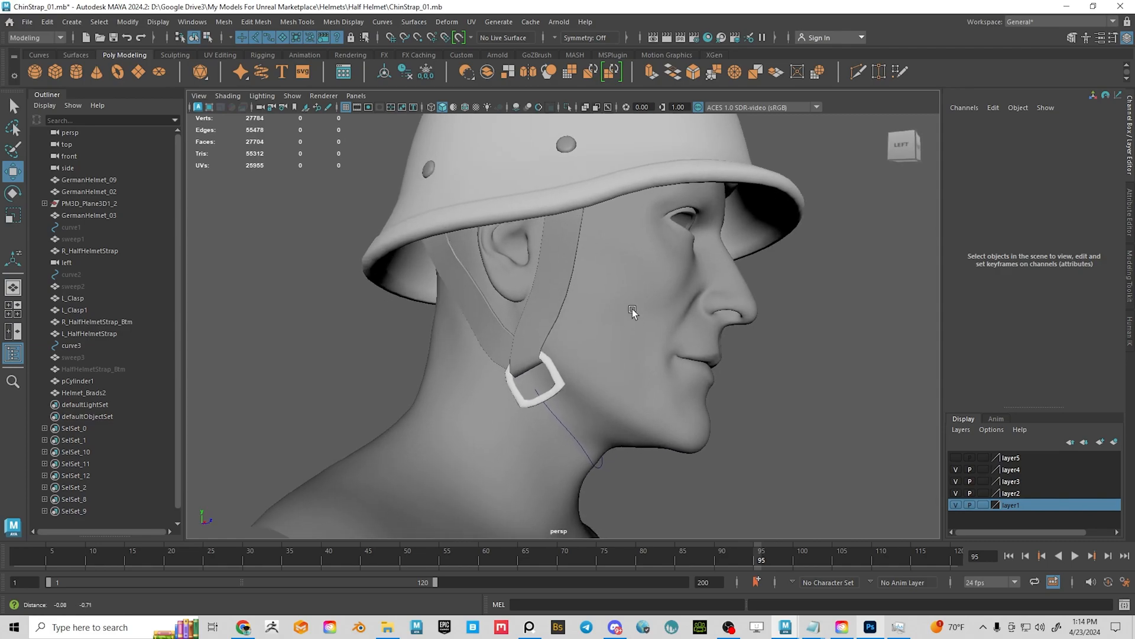
pyautogui.keyDown('alt'); pyautogui.moveTo(639, 372); pyautogui.dragTo(626, 307, button='middle'); pyautogui.keyUp('alt')
pyautogui.scroll(4, 626, 307)
pyautogui.keyDown('alt'); pyautogui.moveTo(590, 278); pyautogui.dragTo(591, 300); pyautogui.keyUp('alt')
pyautogui.keyDown('alt'); pyautogui.moveTo(591, 299); pyautogui.dragTo(510, 260, button='middle'); pyautogui.keyUp('alt')
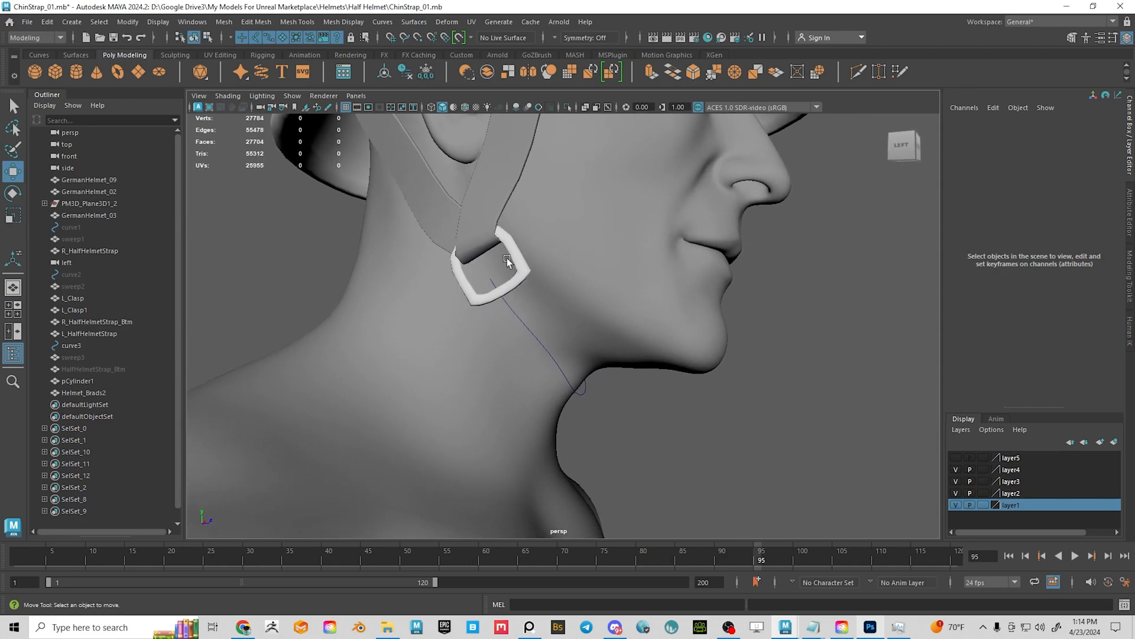
pyautogui.keyDown('alt'); pyautogui.moveTo(571, 348); pyautogui.dragTo(381, 287); pyautogui.keyUp('alt')
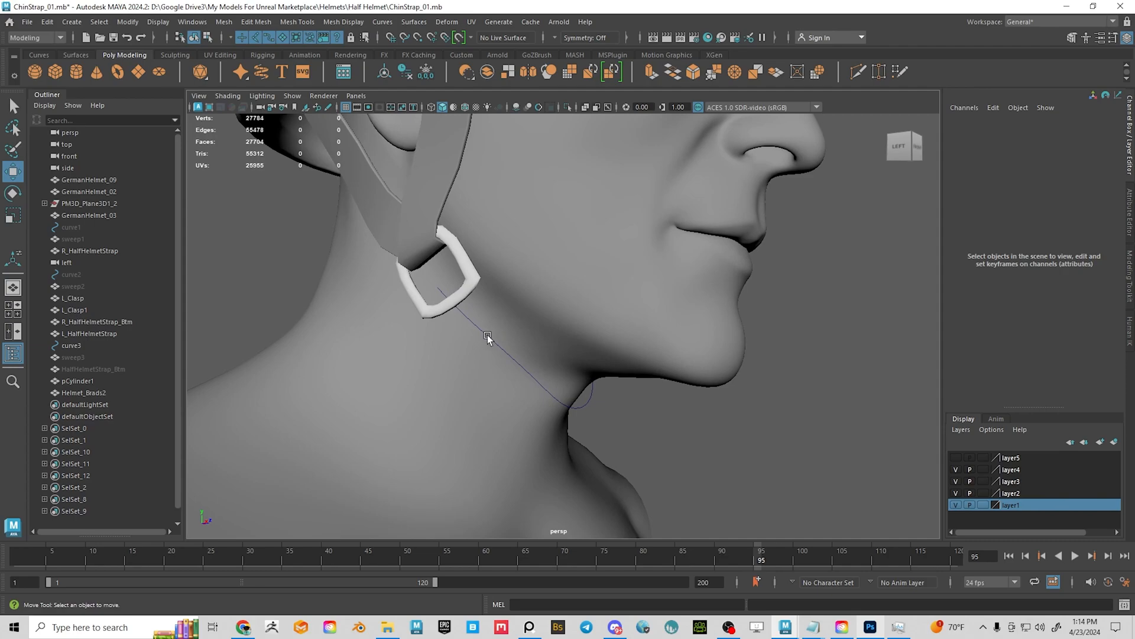
# Create a sweep mesh from the chin strap curve under the jaw, using the Line profile.
pyautogui.click(460, 307)
pyautogui.keyDown('alt'); pyautogui.moveTo(472, 230); pyautogui.dragTo(379, 230); pyautogui.keyUp('alt')
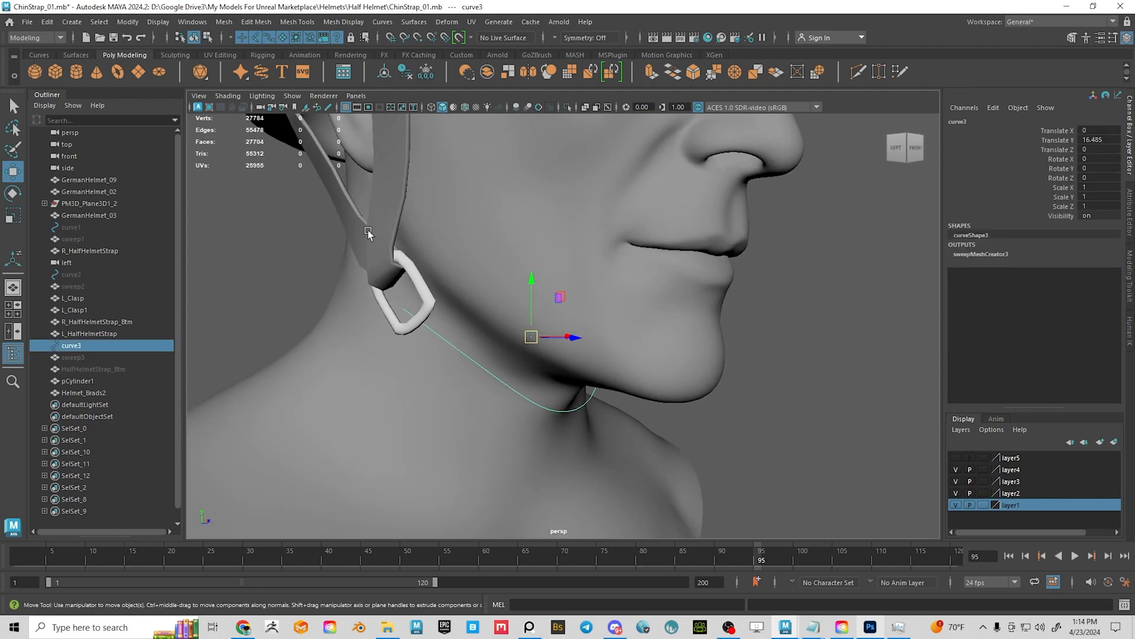
pyautogui.click(71, 22)
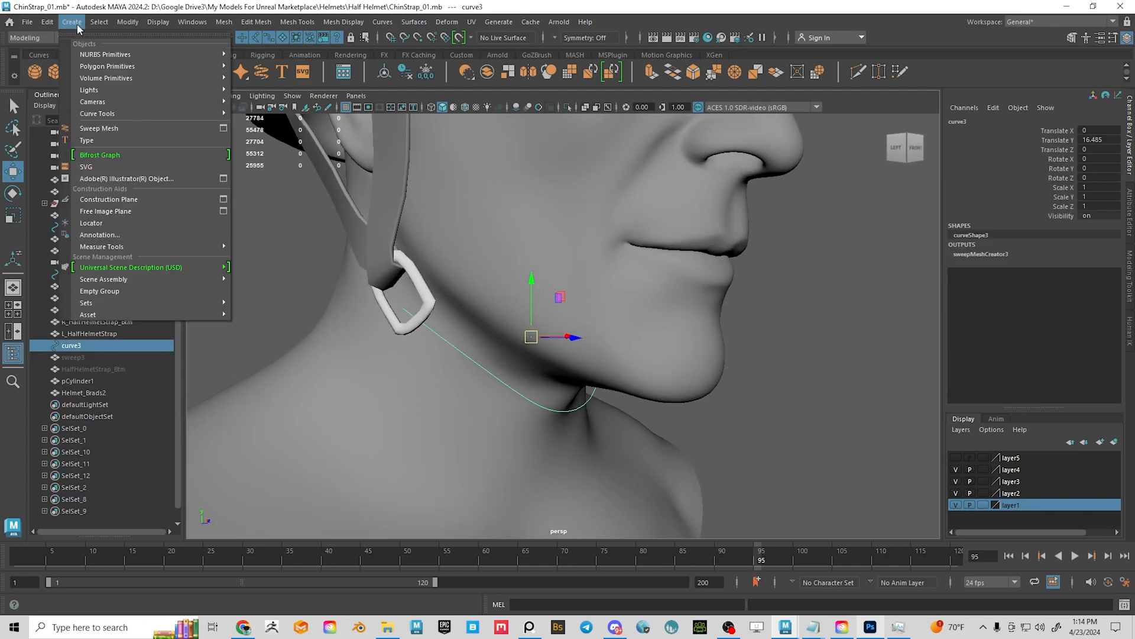
pyautogui.click(108, 130)
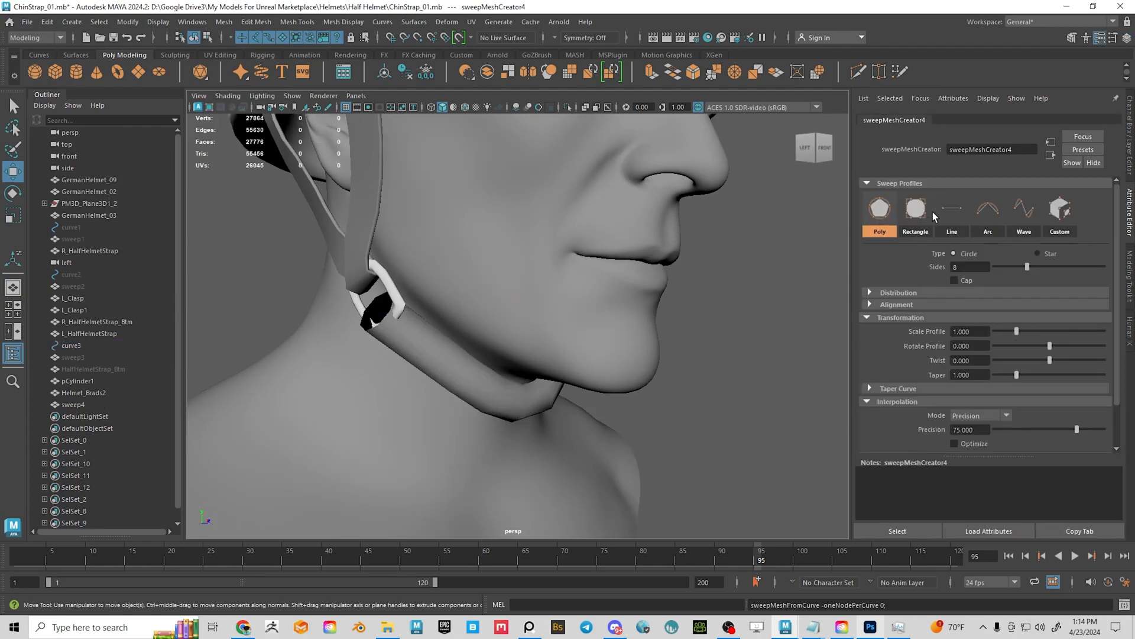
pyautogui.click(952, 210)
# Set the sweep's Rotate Profile to about 162.2 so the strap's visible side faces outward.
pyautogui.keyDown('alt'); pyautogui.moveTo(444, 414); pyautogui.dragTo(289, 329); pyautogui.keyUp('alt')
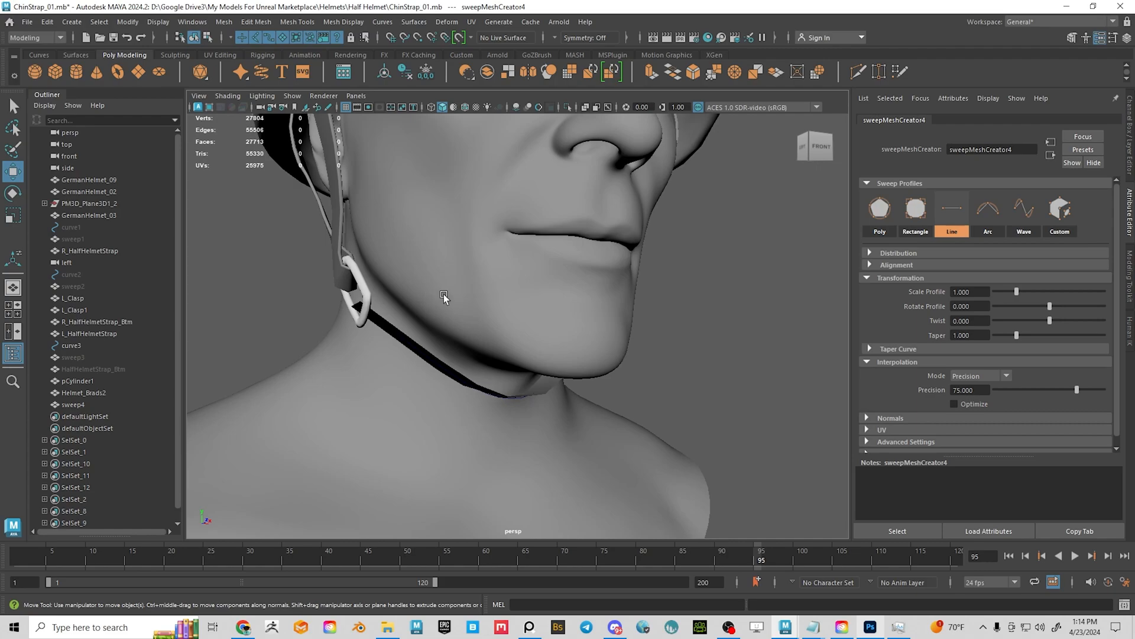
pyautogui.keyDown('alt'); pyautogui.moveTo(682, 391); pyautogui.dragTo(601, 398); pyautogui.keyUp('alt')
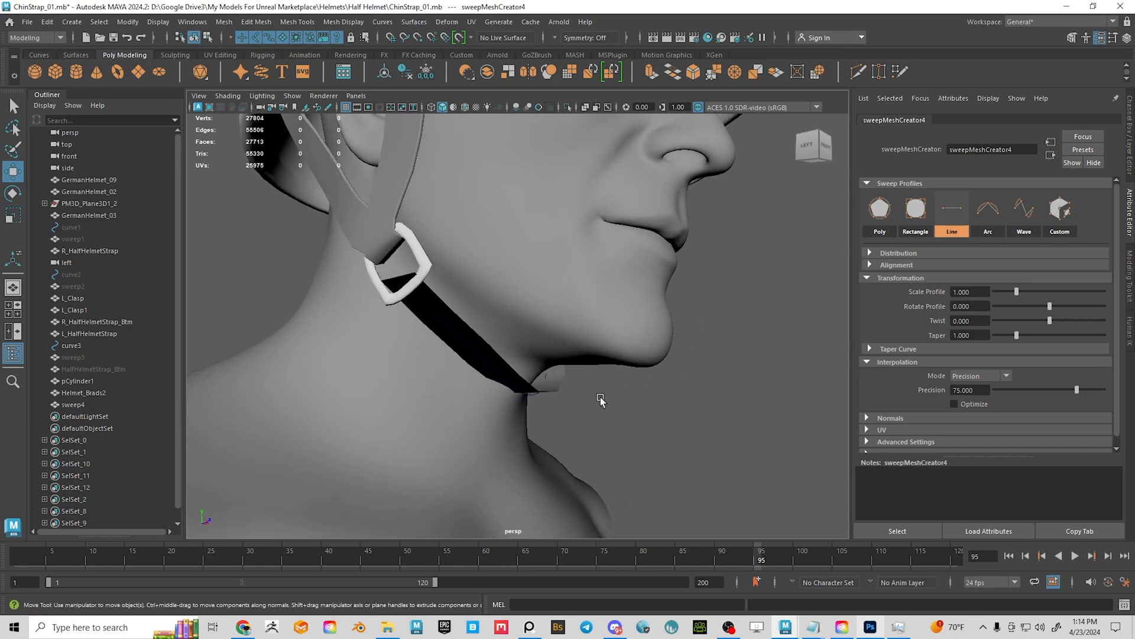
pyautogui.keyDown('alt'); pyautogui.moveTo(592, 390); pyautogui.dragTo(623, 428, button='right'); pyautogui.keyUp('alt')
pyautogui.keyDown('alt'); pyautogui.moveTo(623, 428); pyautogui.dragTo(619, 445); pyautogui.keyUp('alt')
pyautogui.keyDown('alt'); pyautogui.moveTo(389, 260); pyautogui.dragTo(470, 259); pyautogui.keyUp('alt')
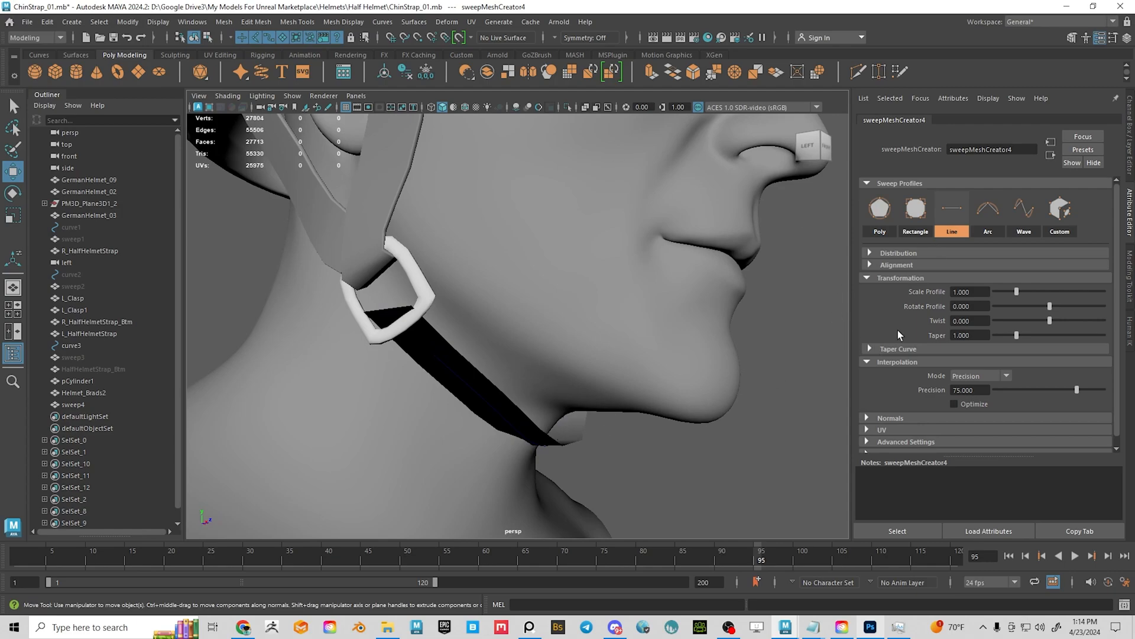
pyautogui.moveTo(1053, 309); pyautogui.dragTo(1074, 305)
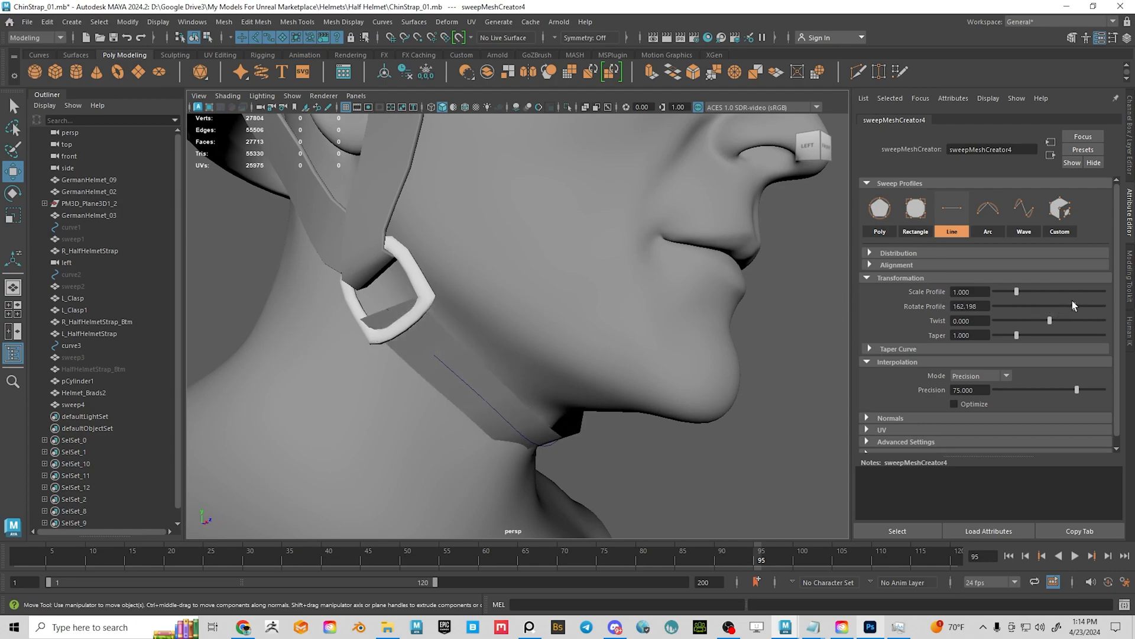
# Try a different Scale Profile on the sweep and return it to 1.
pyautogui.keyDown('alt'); pyautogui.moveTo(653, 387); pyautogui.dragTo(629, 390); pyautogui.keyUp('alt')
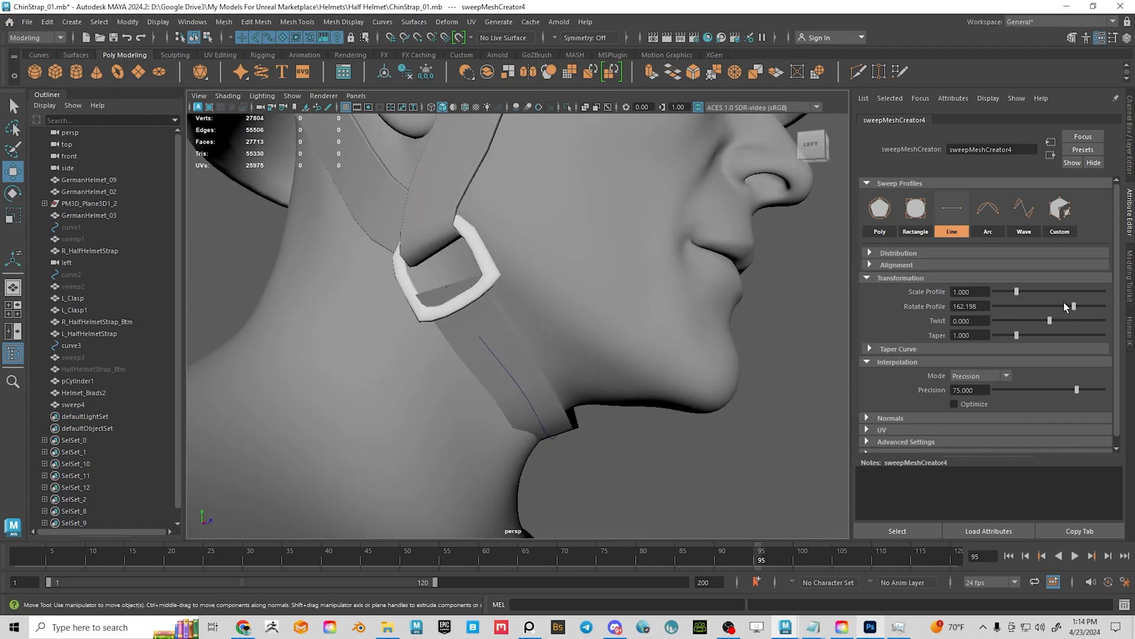
pyautogui.moveTo(1016, 292); pyautogui.dragTo(858, 271)
pyautogui.write('1')
pyautogui.press('Return')
# Select the chin strap sweep mesh and raise its interpolation Precision to about 78.57.
pyautogui.keyDown('alt'); pyautogui.moveTo(480, 425); pyautogui.dragTo(502, 309); pyautogui.keyUp('alt')
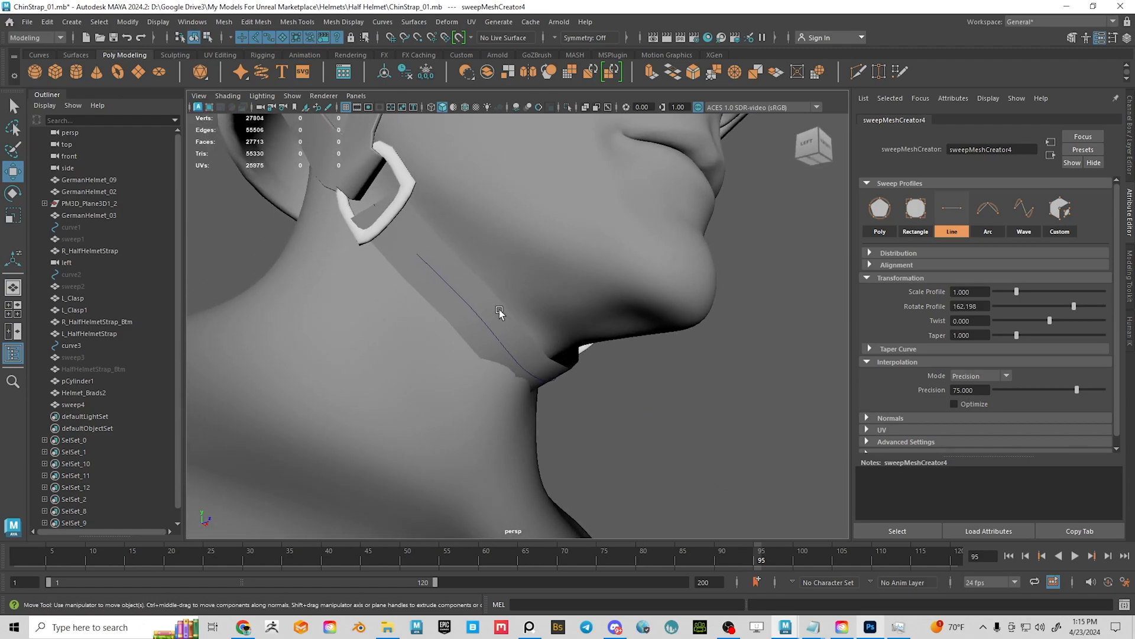
pyautogui.click(500, 310)
pyautogui.keyDown('alt'); pyautogui.moveTo(651, 416); pyautogui.dragTo(581, 397); pyautogui.keyUp('alt')
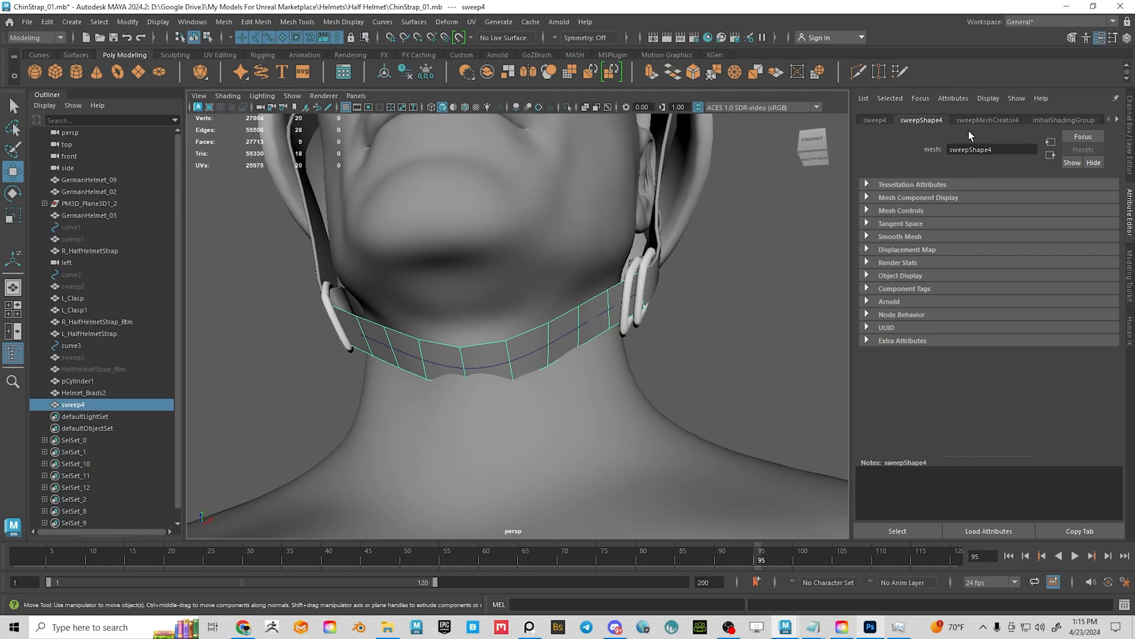
pyautogui.click(985, 120)
pyautogui.moveTo(1085, 394); pyautogui.dragTo(1080, 395)
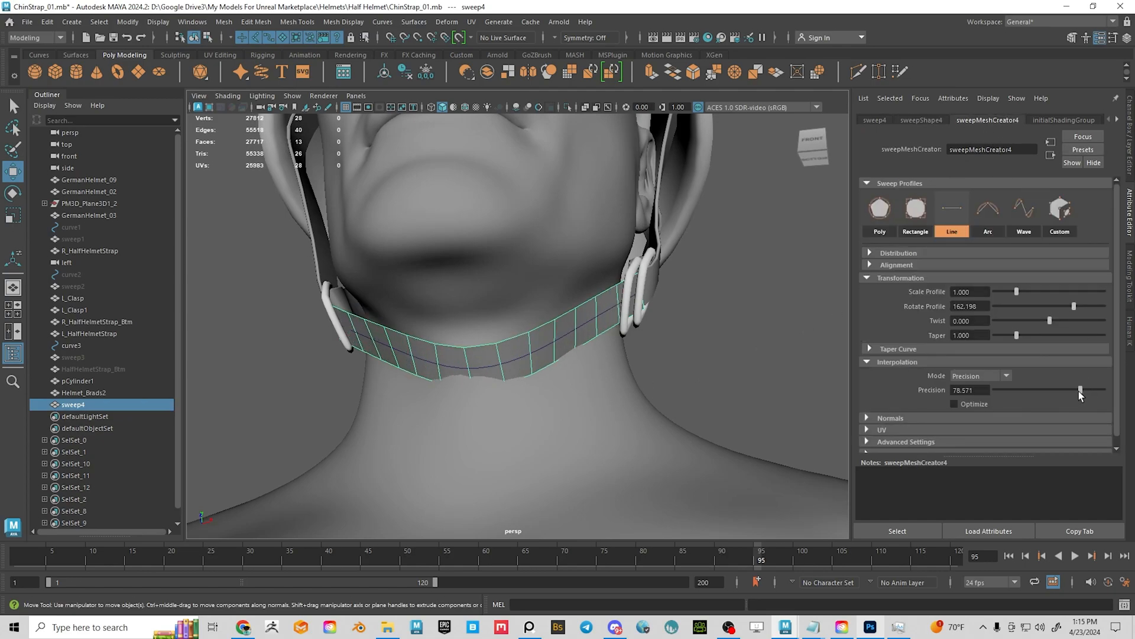
# Delete the construction history of the chin strap sweep mesh.
pyautogui.keyDown('alt'); pyautogui.moveTo(446, 412); pyautogui.dragTo(545, 412); pyautogui.keyUp('alt')
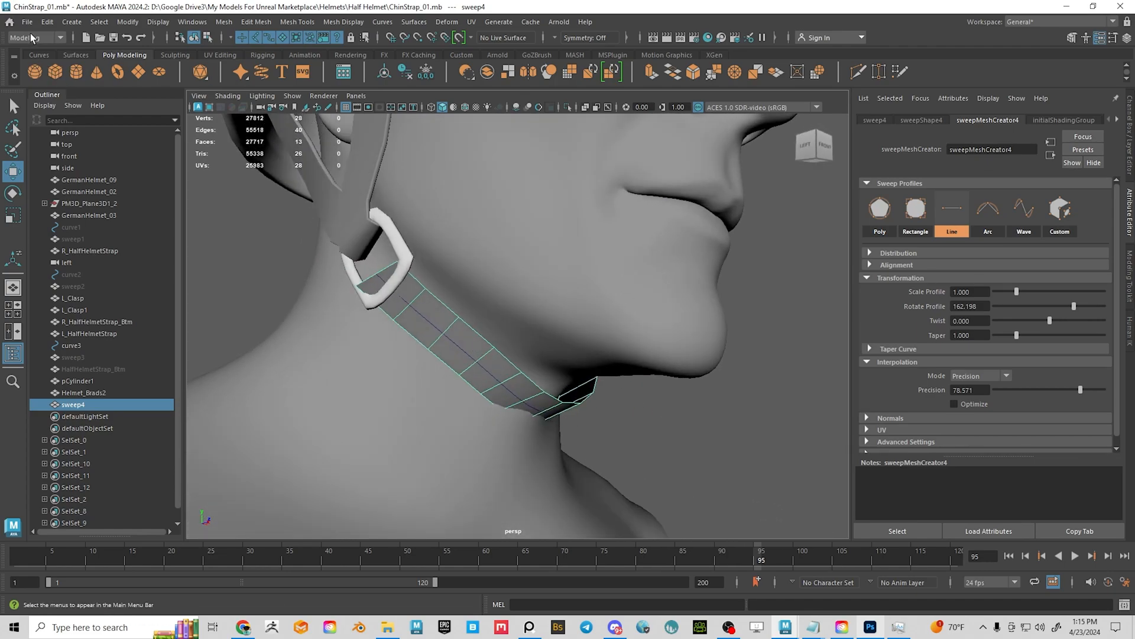
pyautogui.click(47, 21)
pyautogui.moveTo(147, 176)
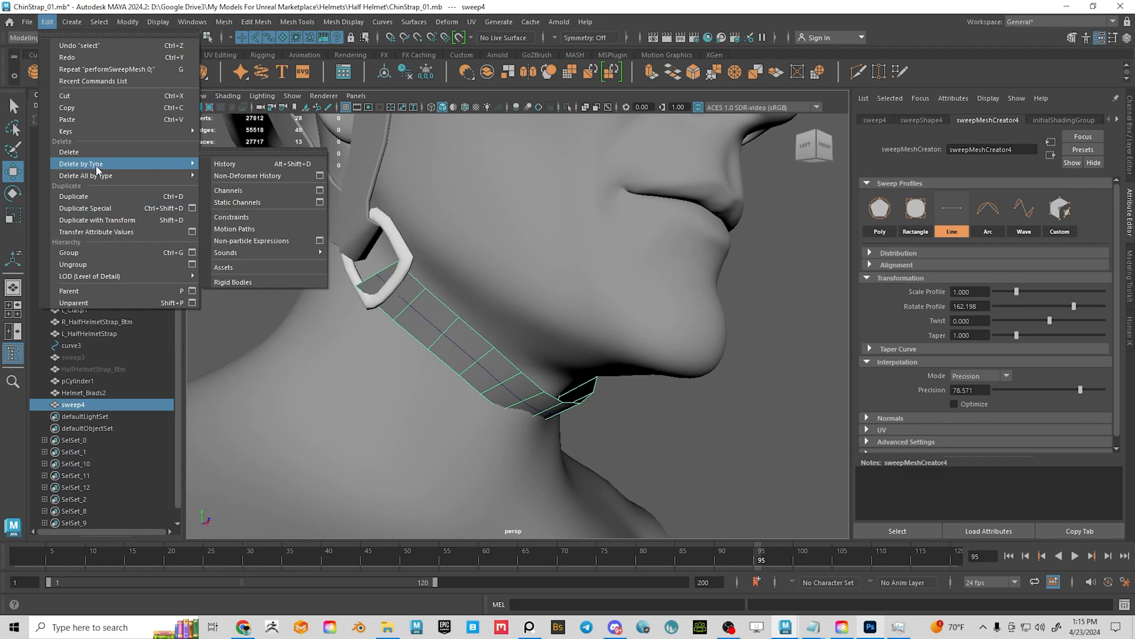
pyautogui.click(239, 172)
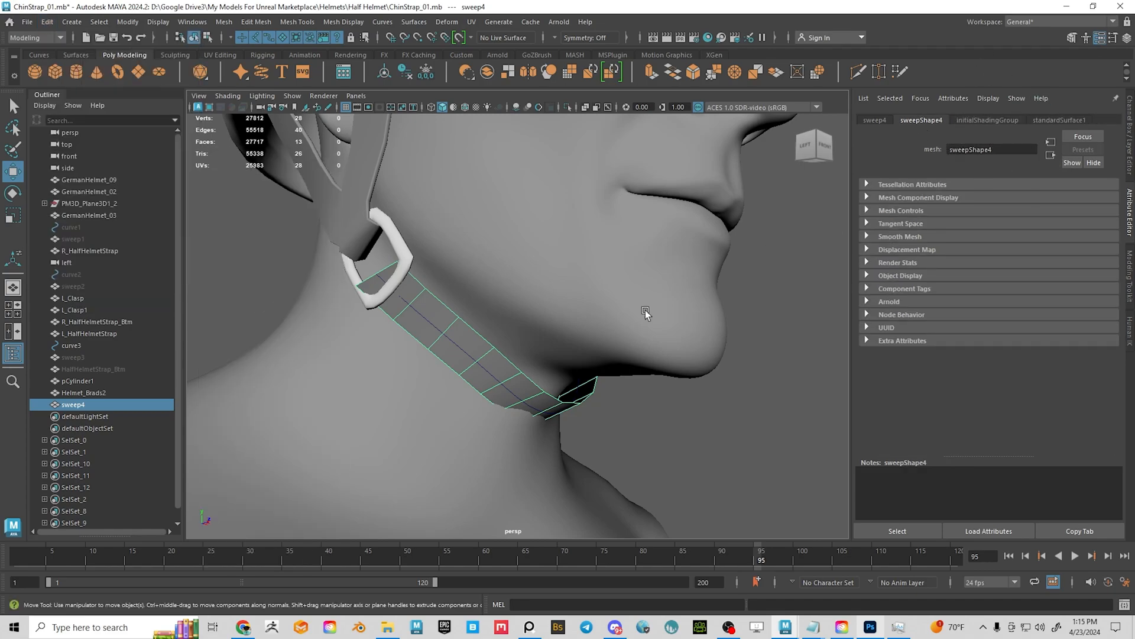
# Hide the source curve running along the middle of the chin strap.
pyautogui.keyDown('alt'); pyautogui.moveTo(646, 312); pyautogui.dragTo(615, 283); pyautogui.keyUp('alt')
pyautogui.click(487, 333)
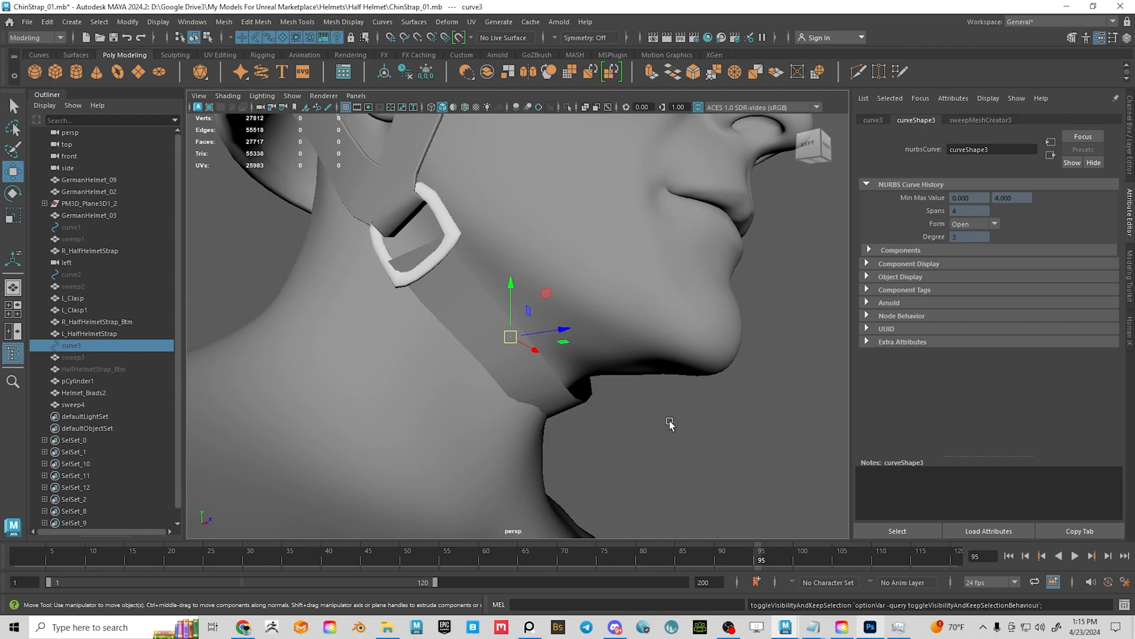
pyautogui.keyDown('alt'); pyautogui.moveTo(581, 388); pyautogui.dragTo(420, 379); pyautogui.keyUp('alt')
pyautogui.click(712, 445)
# Select the chin strap mesh's end face where it passes through the clasp.
pyautogui.click(467, 364)
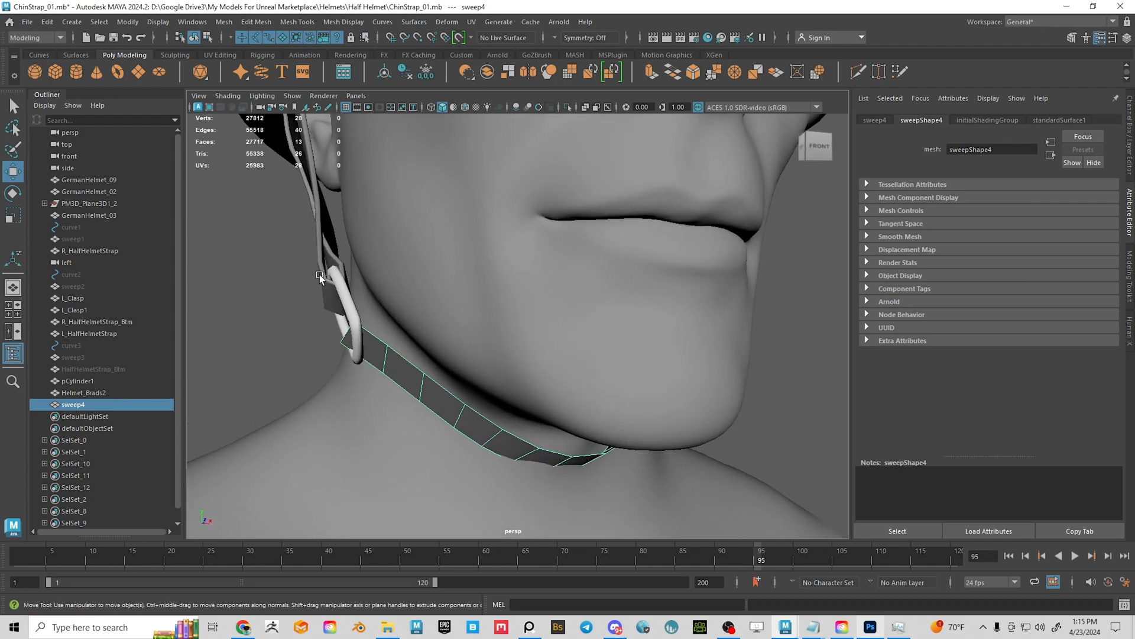
pyautogui.keyDown('alt'); pyautogui.moveTo(366, 357); pyautogui.dragTo(431, 349); pyautogui.keyUp('alt')
pyautogui.keyDown('alt'); pyautogui.moveTo(431, 349); pyautogui.dragTo(514, 355, button='right'); pyautogui.keyUp('alt')
pyautogui.keyDown('alt'); pyautogui.moveTo(514, 355); pyautogui.dragTo(581, 334); pyautogui.keyUp('alt')
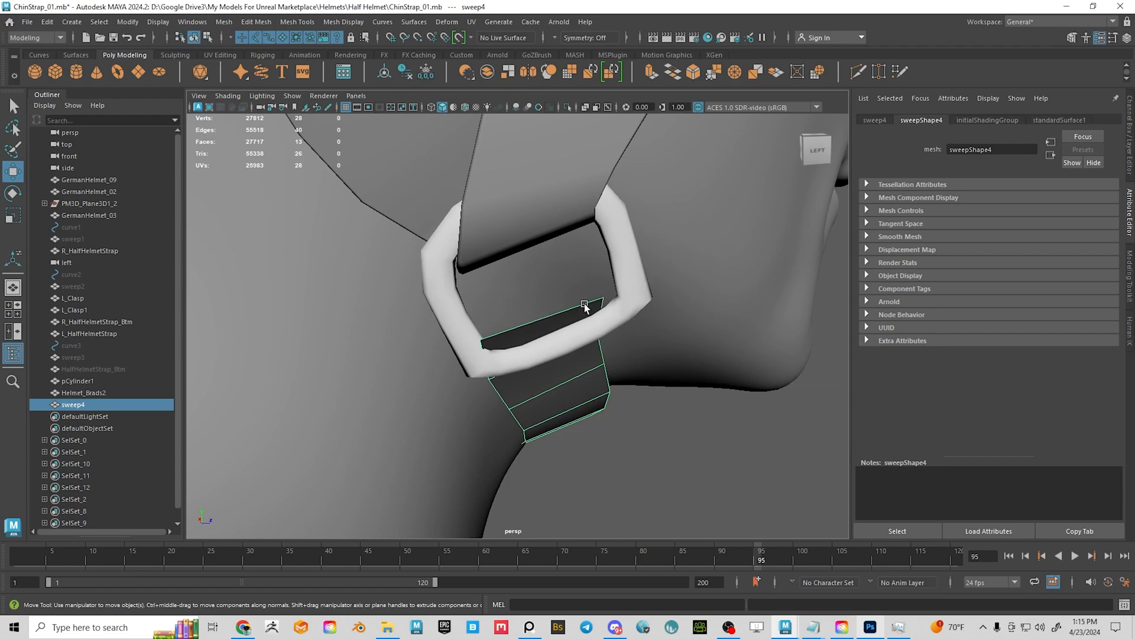
pyautogui.keyDown('alt'); pyautogui.moveTo(619, 318); pyautogui.dragTo(602, 302); pyautogui.keyUp('alt')
pyautogui.moveTo(515, 317); pyautogui.dragTo(515, 329, button='right')
pyautogui.click(516, 319)
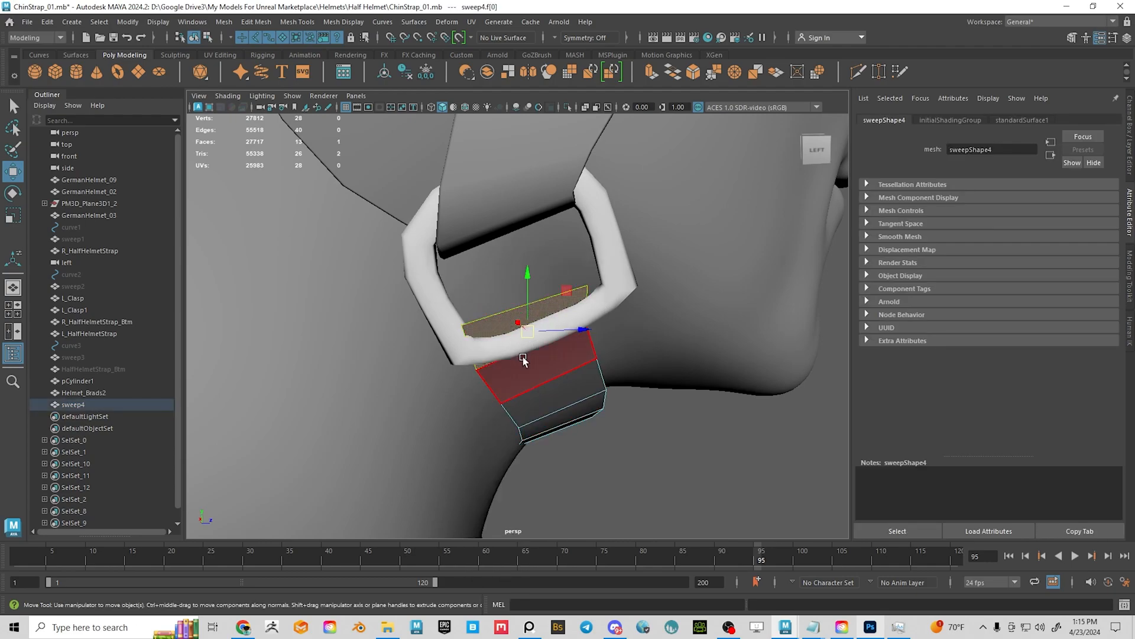
# Try to move the strap's end face within the clasp and undo the move.
pyautogui.keyDown('alt'); pyautogui.moveTo(615, 331); pyautogui.dragTo(574, 278); pyautogui.keyUp('alt')
pyautogui.moveTo(549, 240); pyautogui.dragTo(518, 309)
pyautogui.hotkey('ctrl', 'z')
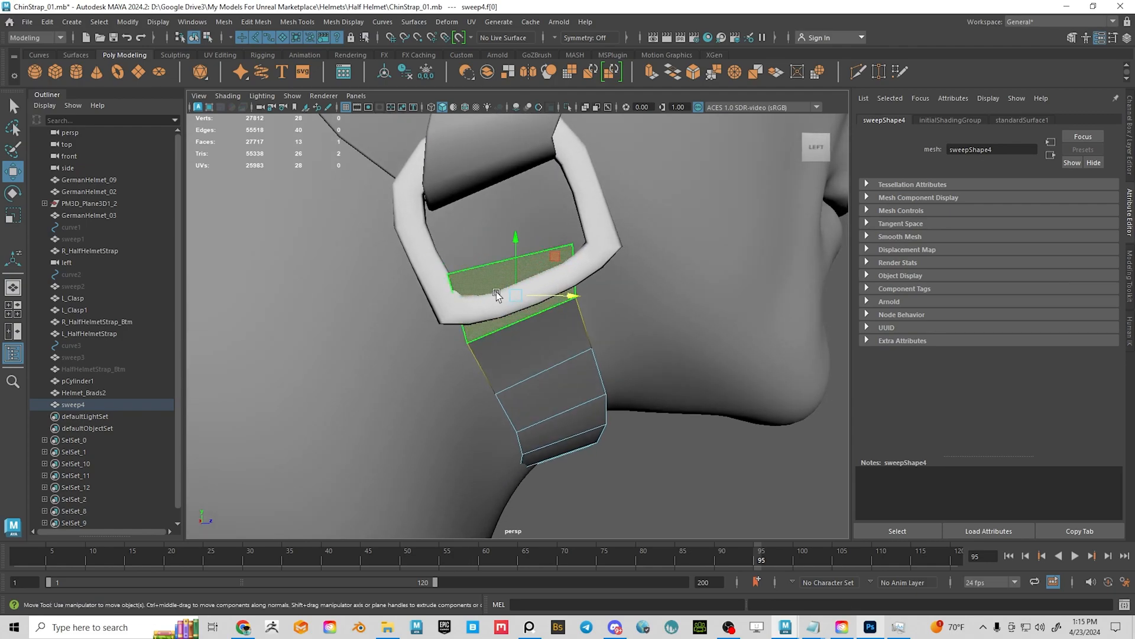
# Edit the end face's pivot and orient its axes to the face's lower edge.
pyautogui.keyDown('alt'); pyautogui.moveTo(591, 239); pyautogui.dragTo(621, 276, button='right'); pyautogui.keyUp('alt')
pyautogui.keyDown('alt'); pyautogui.moveTo(620, 276); pyautogui.dragTo(631, 305, button='middle'); pyautogui.keyUp('alt')
pyautogui.press('d')
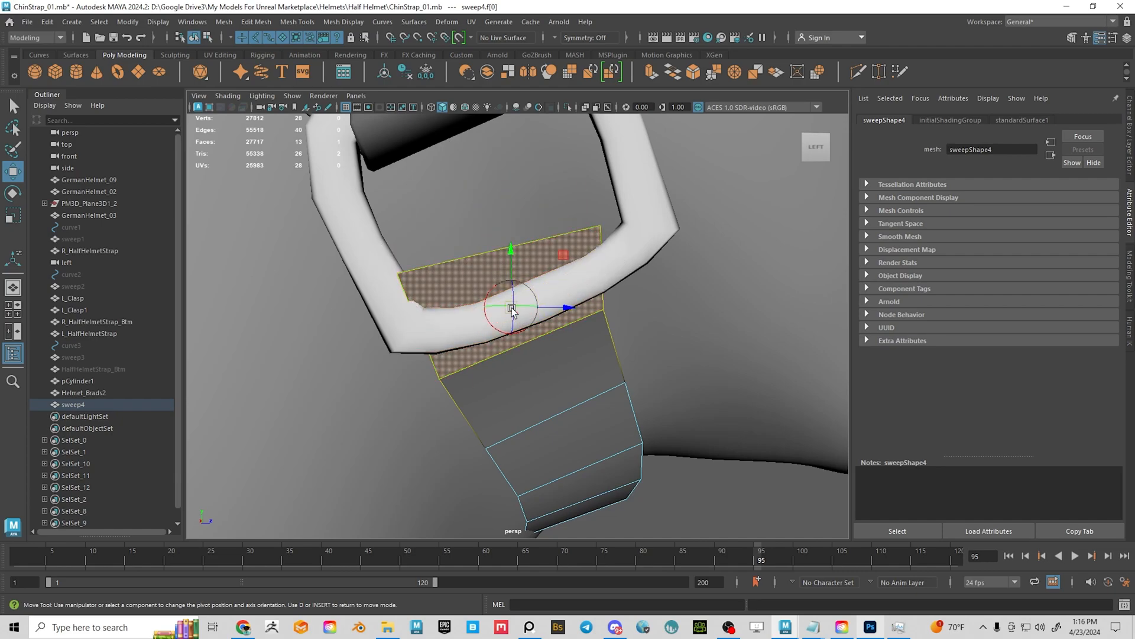
pyautogui.click(472, 283)
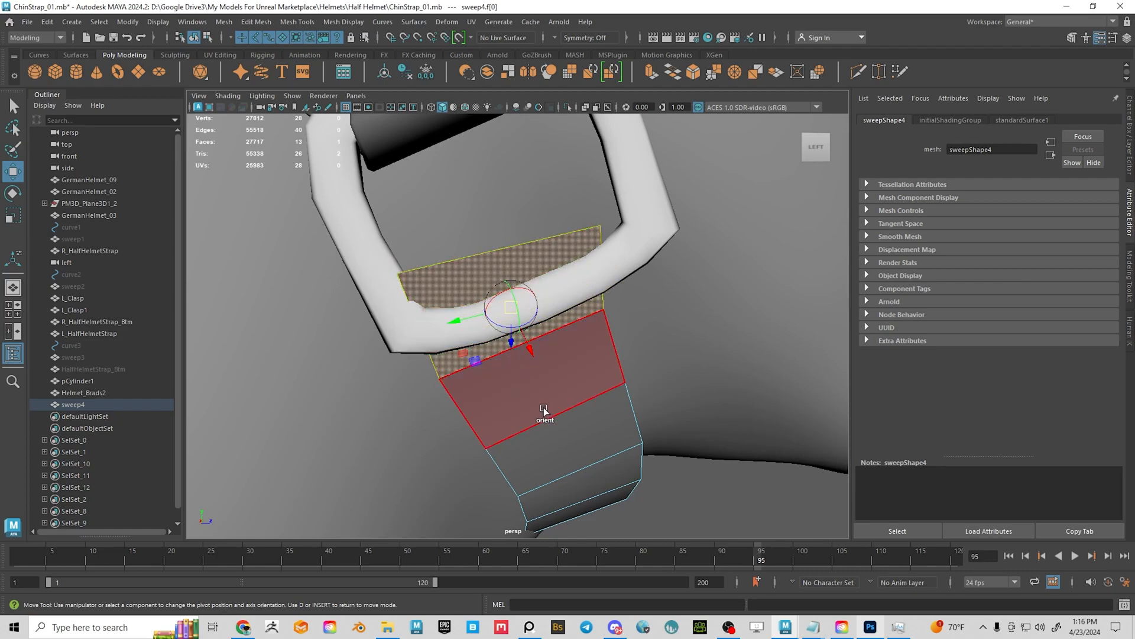
pyautogui.keyDown('alt'); pyautogui.moveTo(573, 398); pyautogui.dragTo(554, 351); pyautogui.keyUp('alt')
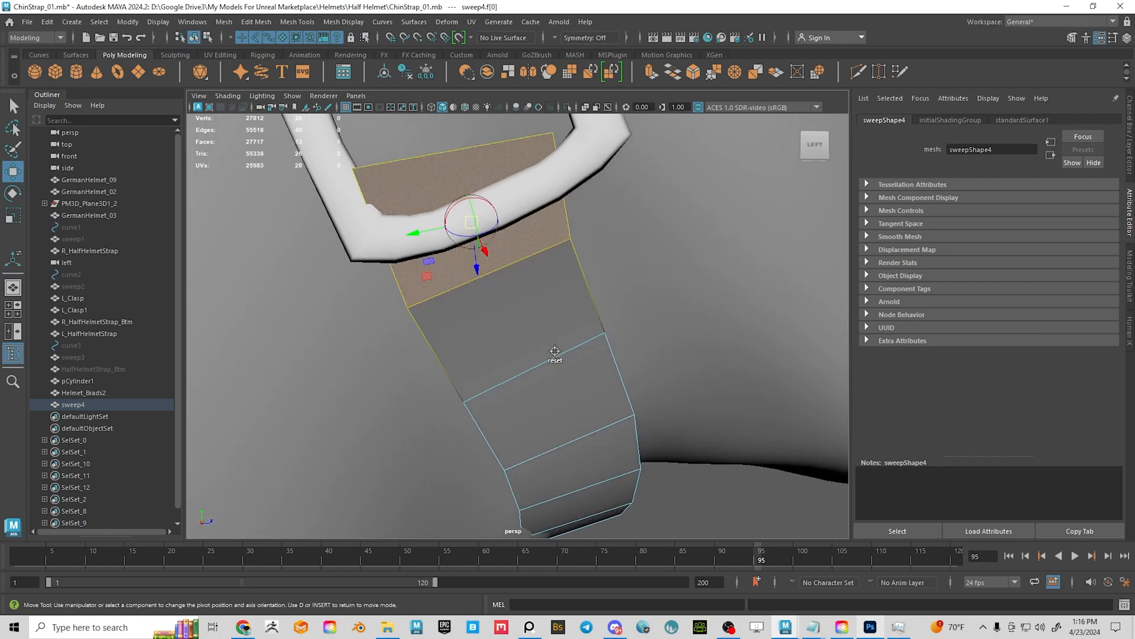
pyautogui.keyDown('alt'); pyautogui.moveTo(554, 350); pyautogui.dragTo(566, 379, button='middle'); pyautogui.keyUp('alt')
pyautogui.keyDown('alt'); pyautogui.moveTo(540, 336); pyautogui.dragTo(554, 354, button='right'); pyautogui.keyUp('alt')
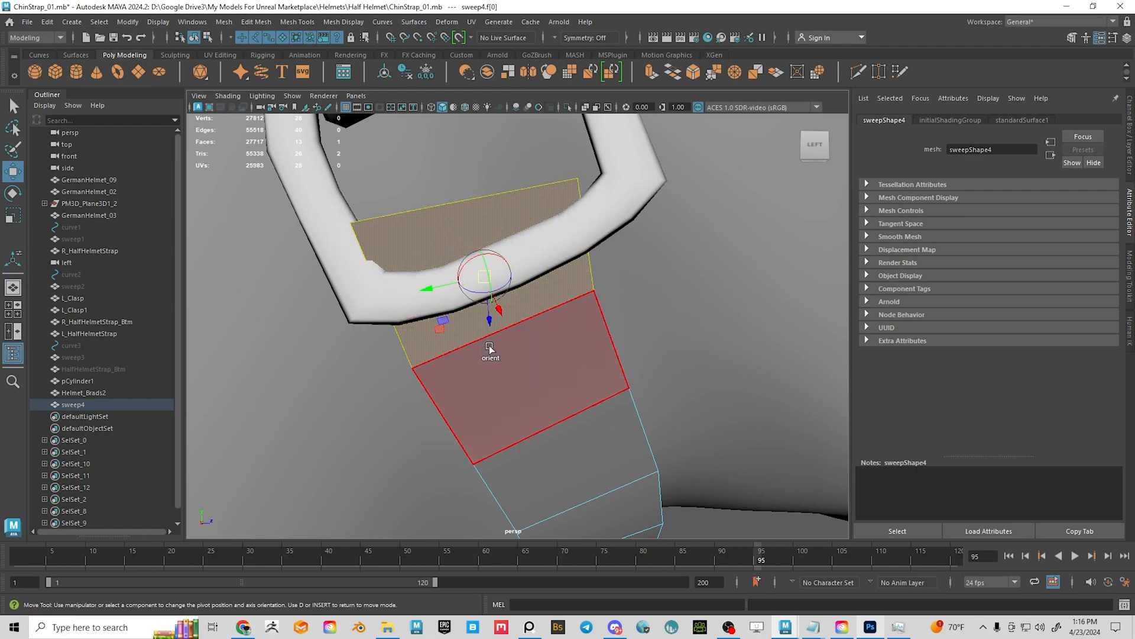
pyautogui.click(474, 341)
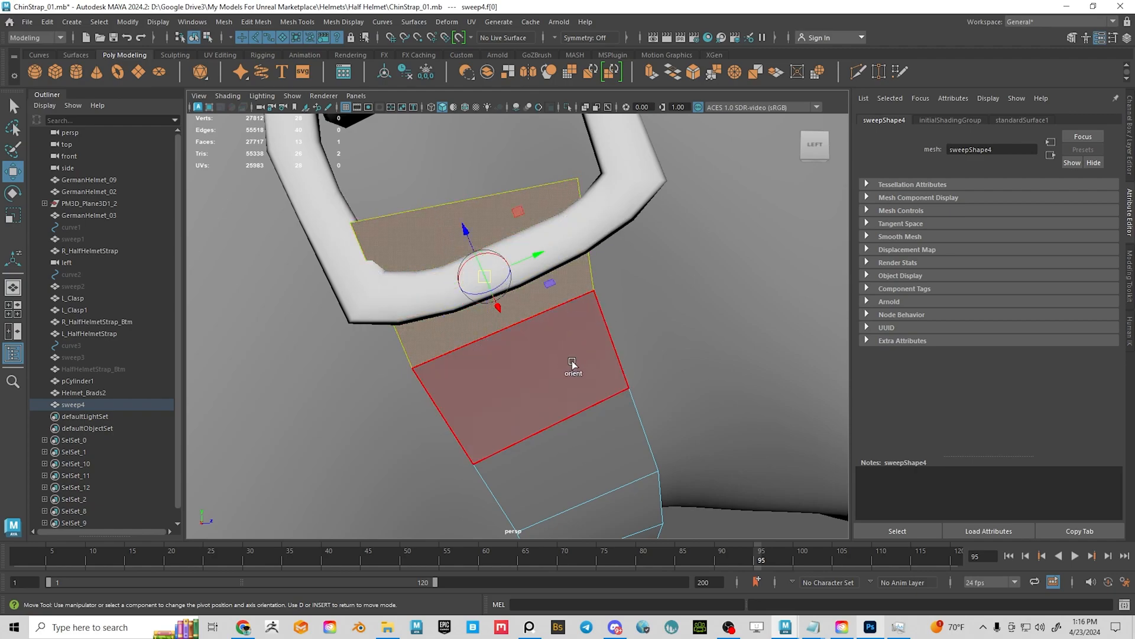
# Reset the end face's pivot and realign its axes with the strap edge just below the clasp.
pyautogui.scroll(-3, 631, 385)
pyautogui.keyDown('alt'); pyautogui.moveTo(631, 385); pyautogui.dragTo(614, 351, button='middle'); pyautogui.keyUp('alt')
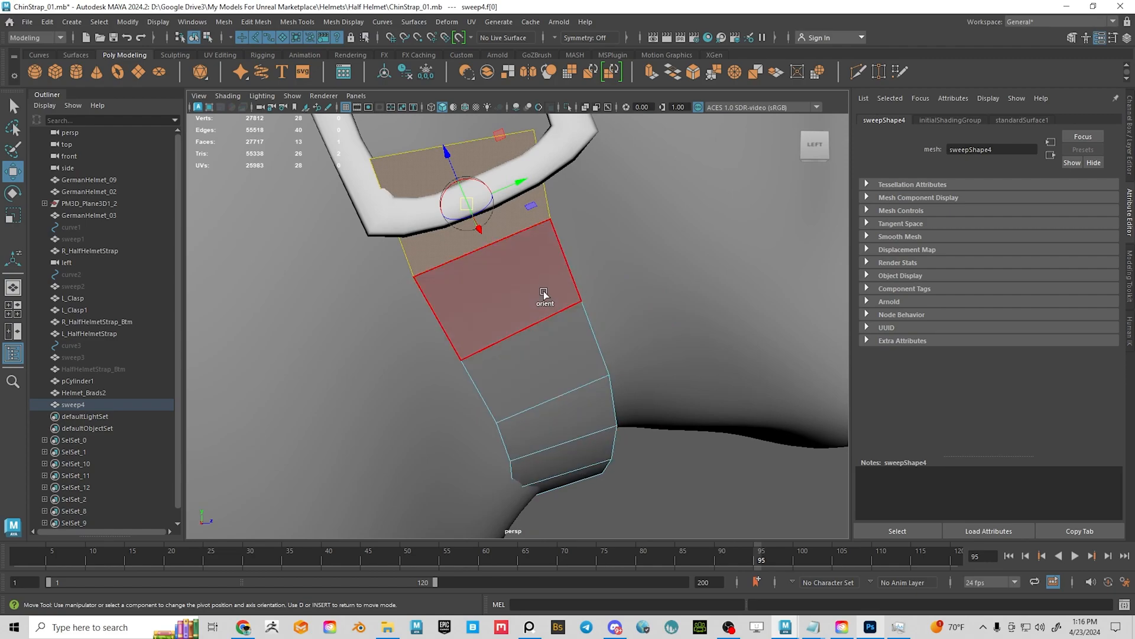
pyautogui.keyDown('alt'); pyautogui.moveTo(544, 291); pyautogui.dragTo(554, 320, button='middle'); pyautogui.keyUp('alt')
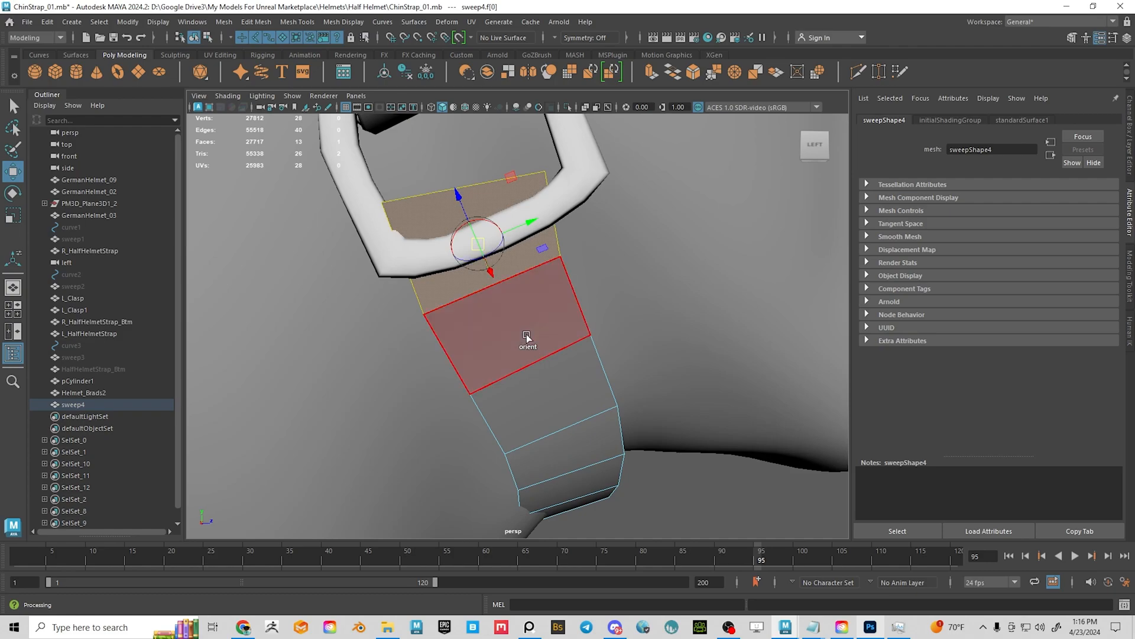
pyautogui.keyDown('alt'); pyautogui.moveTo(550, 302); pyautogui.dragTo(555, 322, button='middle'); pyautogui.keyUp('alt')
pyautogui.keyDown('alt'); pyautogui.moveTo(521, 322); pyautogui.dragTo(556, 367, button='right'); pyautogui.keyUp('alt')
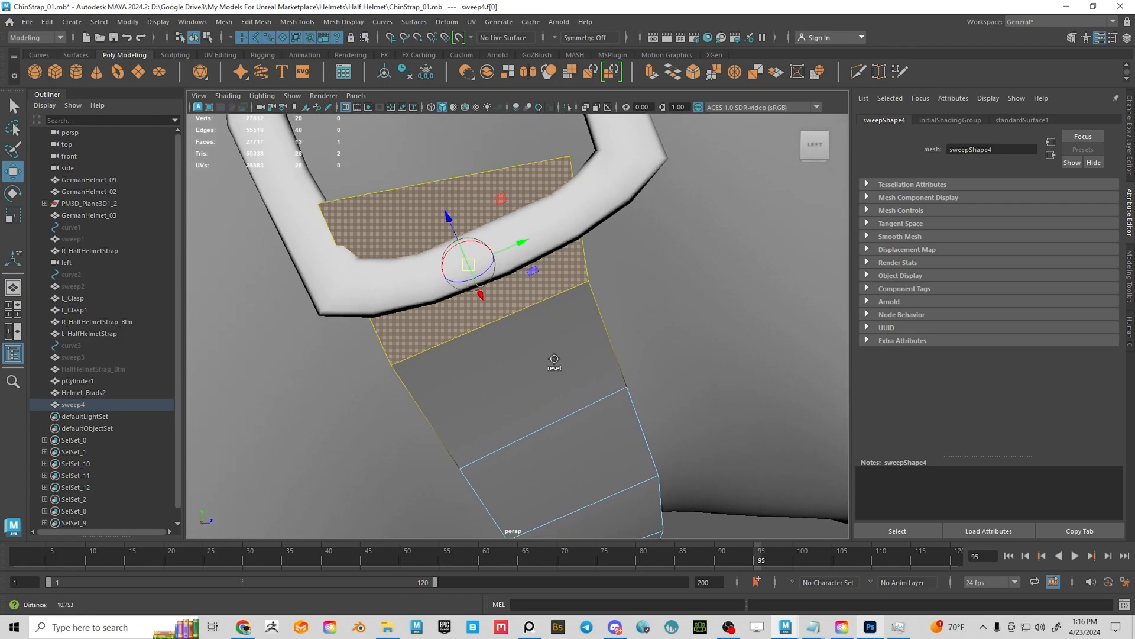
pyautogui.keyDown('alt'); pyautogui.moveTo(555, 368); pyautogui.dragTo(559, 397, button='middle'); pyautogui.keyUp('alt')
pyautogui.keyDown('ctrl'); pyautogui.click(396, 270); pyautogui.keyUp('ctrl')
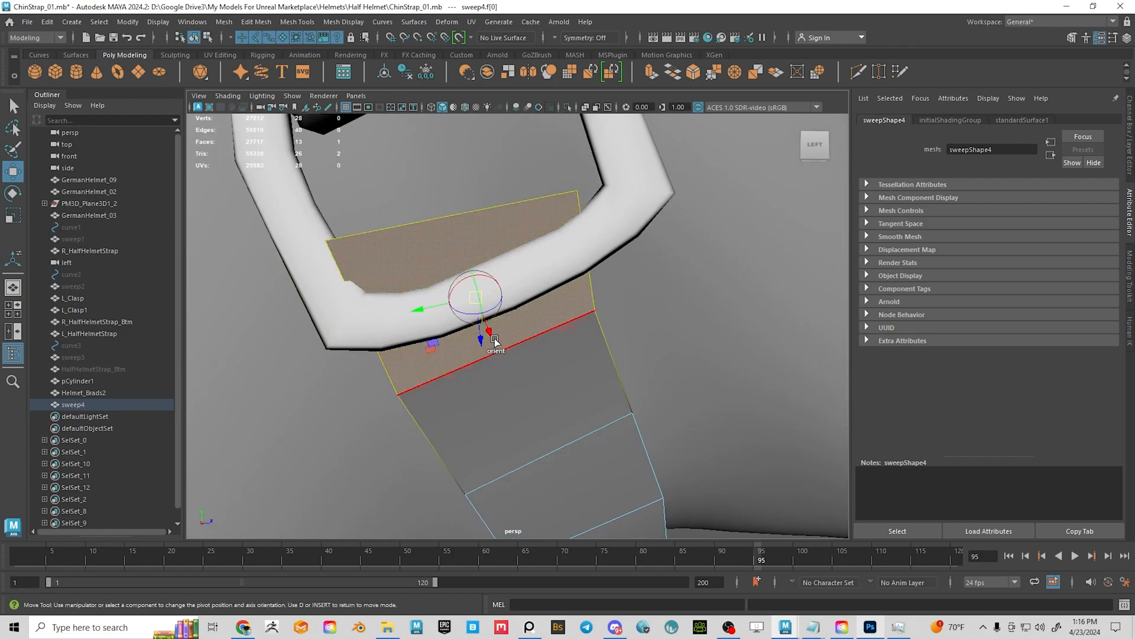
pyautogui.press('d')
# Move and slightly rotate the strap's end face so it passes through the clasp opening behind the lower bar.
pyautogui.moveTo(428, 315); pyautogui.dragTo(611, 335)
pyautogui.moveTo(580, 401); pyautogui.dragTo(608, 415)
pyautogui.keyDown('alt'); pyautogui.moveTo(608, 416); pyautogui.dragTo(633, 431); pyautogui.keyUp('alt')
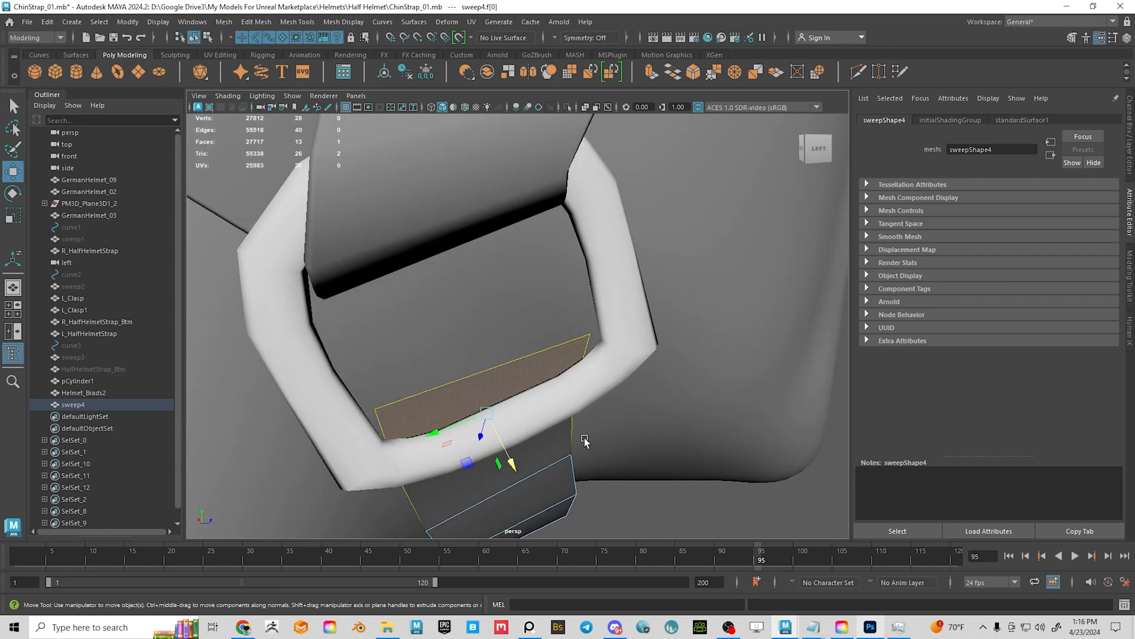
pyautogui.press('e')
pyautogui.moveTo(523, 433); pyautogui.dragTo(537, 441)
pyautogui.press('w')
pyautogui.moveTo(438, 431); pyautogui.dragTo(449, 436)
pyautogui.keyDown('alt'); pyautogui.moveTo(600, 459); pyautogui.dragTo(544, 390); pyautogui.keyUp('alt')
pyautogui.moveTo(479, 321)
pyautogui.keyDown('alt'); pyautogui.mouseDown()
pyautogui.moveTo(526, 353)
pyautogui.moveTo(488, 318)
pyautogui.mouseUp(); pyautogui.keyUp('alt')
# Select the strap's end edge, rotate it parallel to the clasp's lower bar and slide it along its own length.
pyautogui.moveTo(424, 228); pyautogui.dragTo(420, 214, button='right')
pyautogui.click(421, 216)
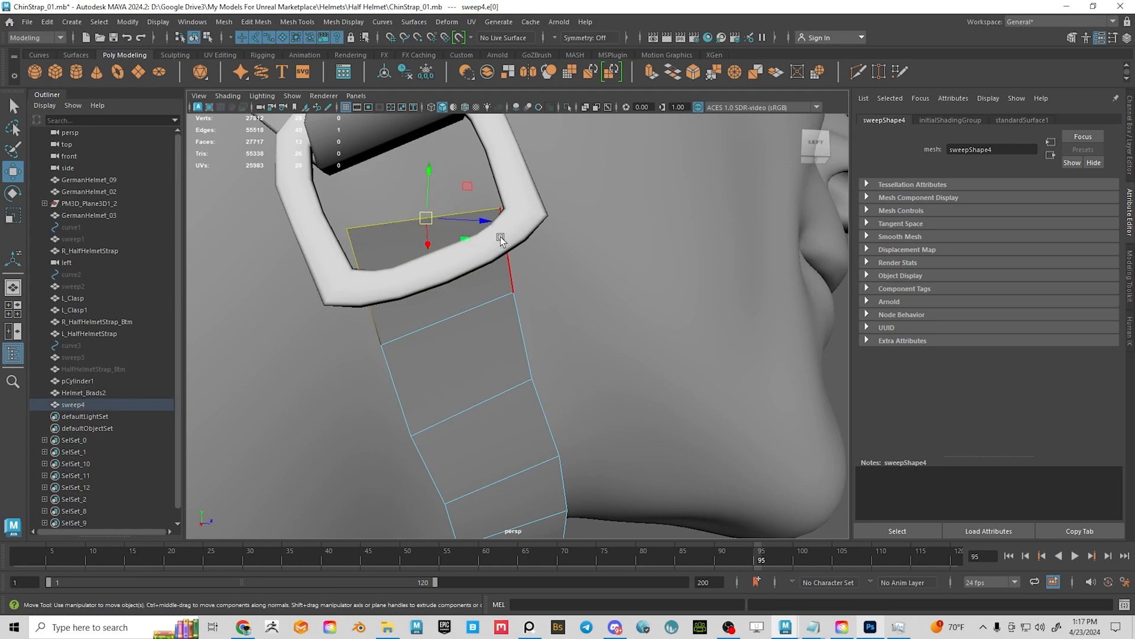
pyautogui.press('e')
pyautogui.keyDown('alt'); pyautogui.moveTo(443, 236); pyautogui.dragTo(502, 276); pyautogui.keyUp('alt')
pyautogui.keyDown('alt'); pyautogui.moveTo(570, 253); pyautogui.dragTo(541, 236); pyautogui.keyUp('alt')
pyautogui.press('d')
pyautogui.click(326, 219)
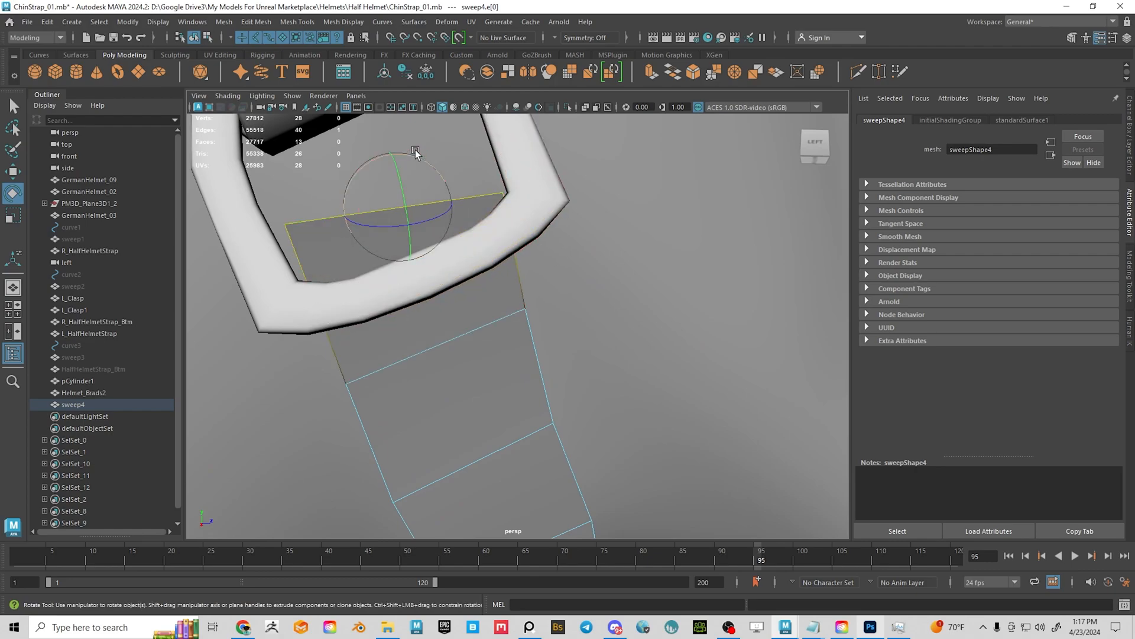
pyautogui.moveTo(413, 155); pyautogui.dragTo(406, 158)
pyautogui.press('w')
pyautogui.click(374, 216)
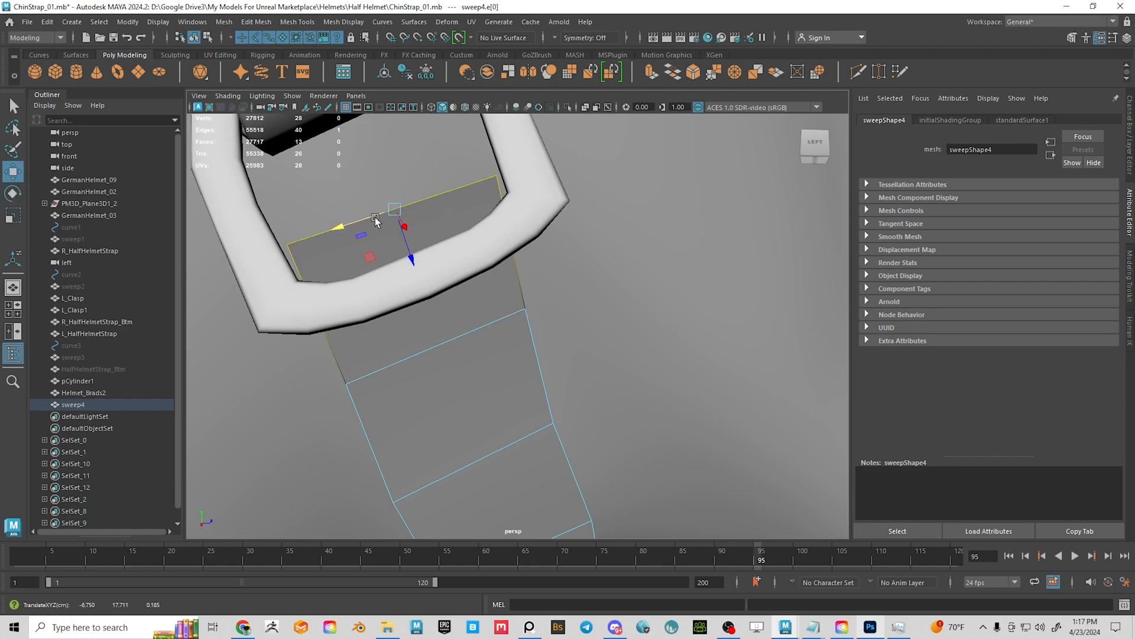
# Pull the strap's end edge outward through the clasp opening, away from the face.
pyautogui.scroll(-1, 699, 297)
pyautogui.keyDown('alt'); pyautogui.moveTo(555, 245); pyautogui.dragTo(634, 272); pyautogui.keyUp('alt')
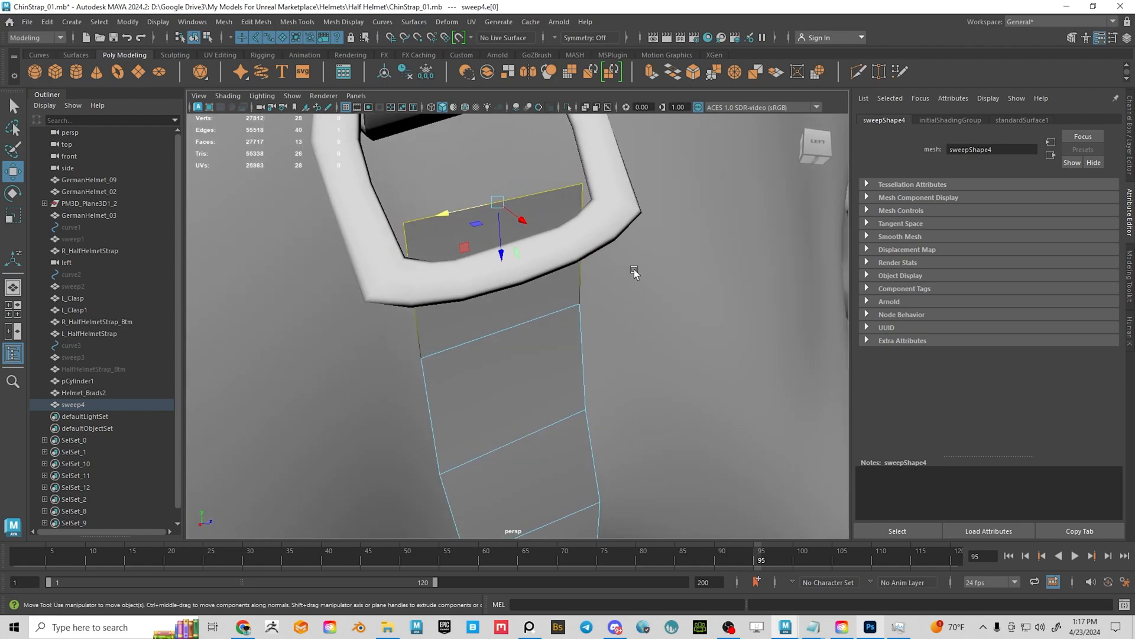
pyautogui.keyDown('alt'); pyautogui.moveTo(728, 264); pyautogui.dragTo(582, 325); pyautogui.keyUp('alt')
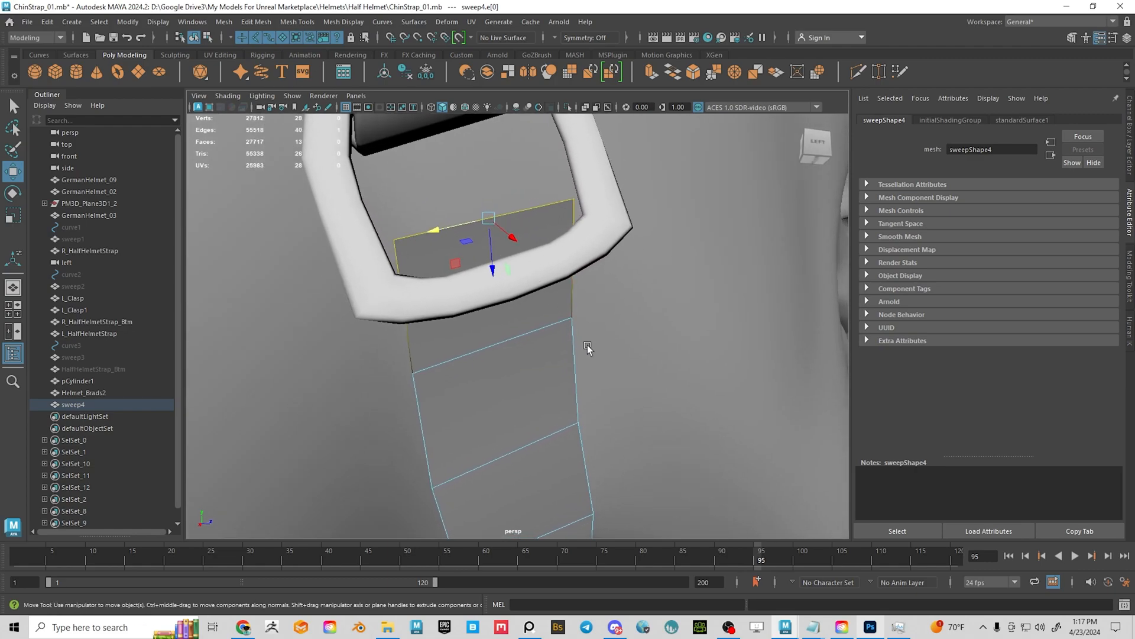
pyautogui.keyDown('alt'); pyautogui.moveTo(591, 279); pyautogui.dragTo(690, 330); pyautogui.keyUp('alt')
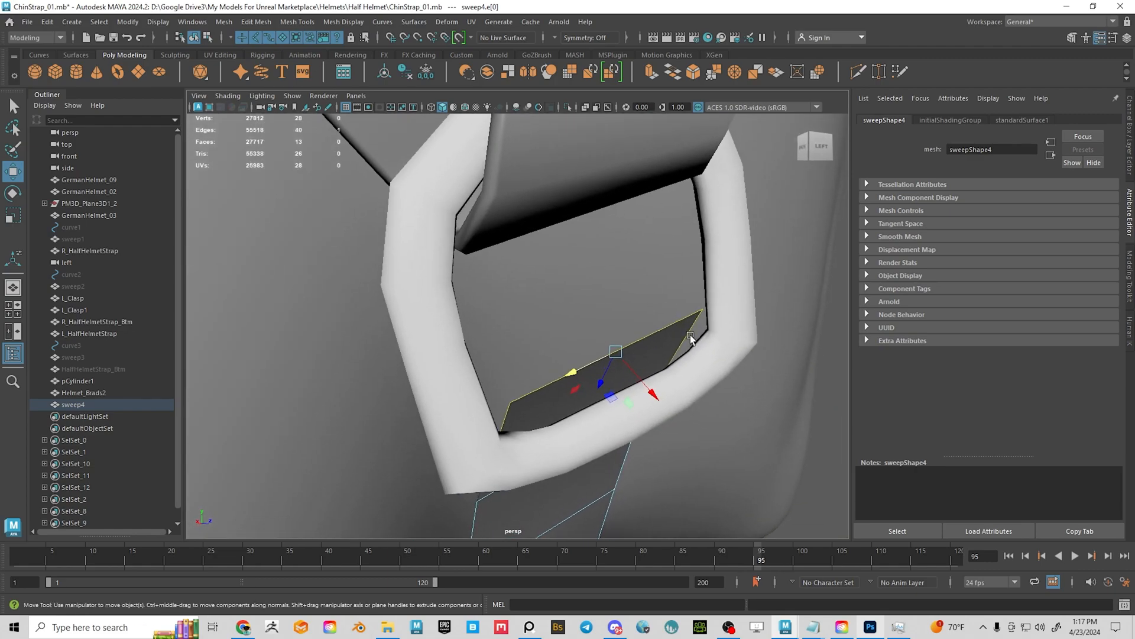
pyautogui.moveTo(653, 399); pyautogui.dragTo(701, 414)
pyautogui.press('e')
pyautogui.press('w')
pyautogui.scroll(-4, 702, 415)
pyautogui.keyDown('alt'); pyautogui.moveTo(702, 415); pyautogui.dragTo(547, 302, button='middle'); pyautogui.keyUp('alt')
pyautogui.keyDown('alt'); pyautogui.moveTo(548, 302); pyautogui.dragTo(615, 294); pyautogui.keyUp('alt')
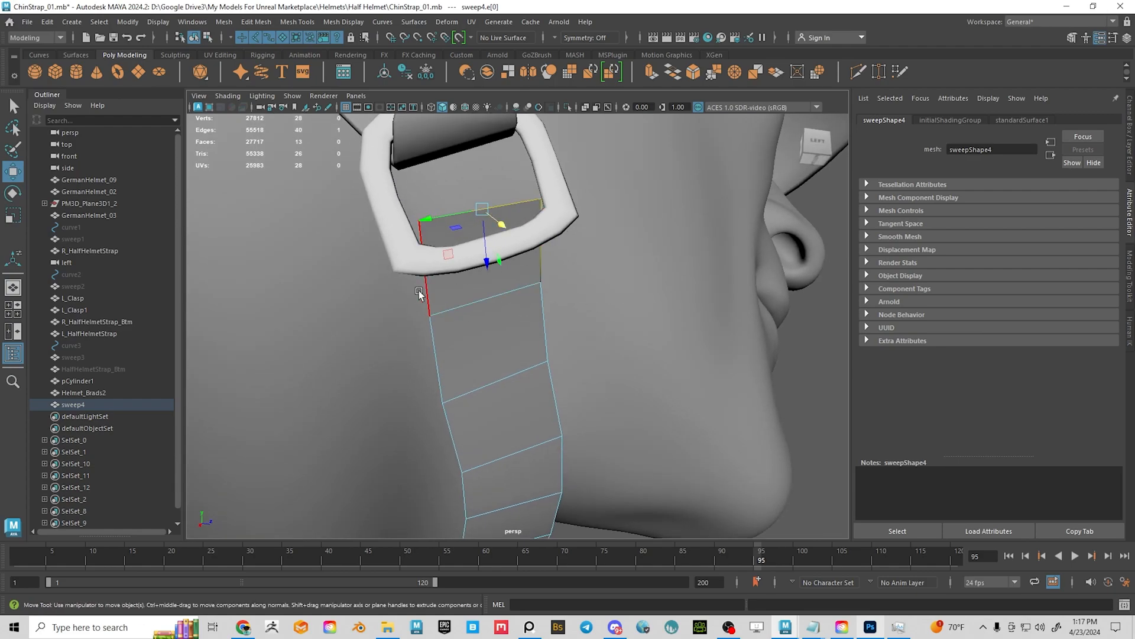
pyautogui.keyDown('alt'); pyautogui.moveTo(628, 278); pyautogui.dragTo(642, 278); pyautogui.keyUp('alt')
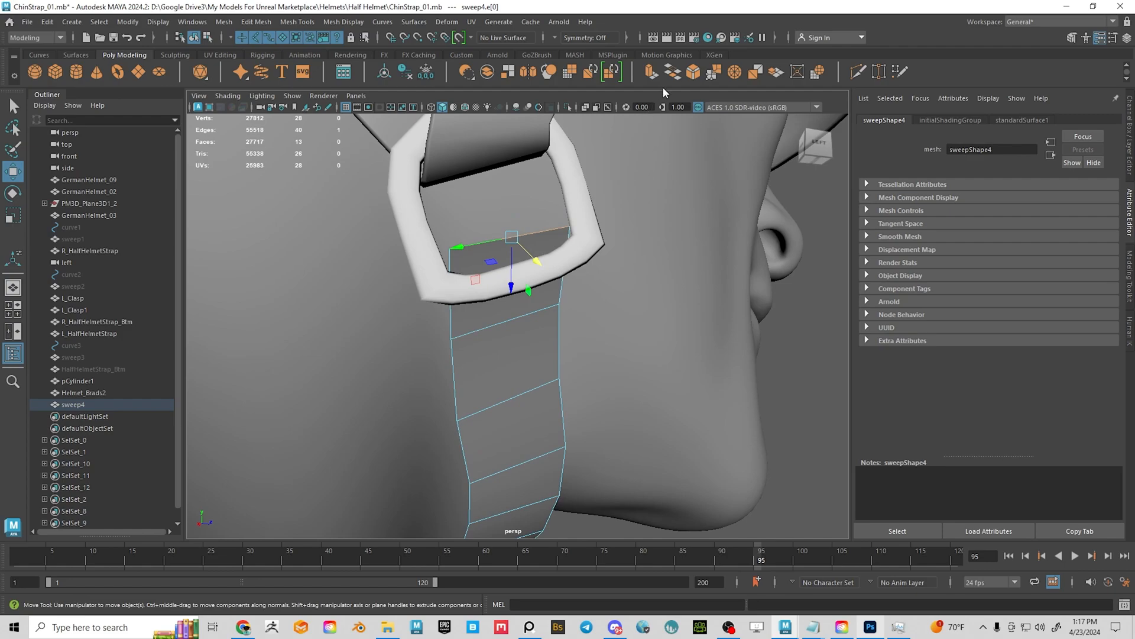
# Extrude the strap's end edge over the clasp's lower bar with a local Z translate of about 0.65.
pyautogui.click(651, 74)
pyautogui.moveTo(582, 340)
pyautogui.keyDown('alt'); pyautogui.mouseDown()
pyautogui.moveTo(586, 330)
pyautogui.moveTo(564, 309)
pyautogui.moveTo(581, 334)
pyautogui.mouseUp(); pyautogui.keyUp('alt')
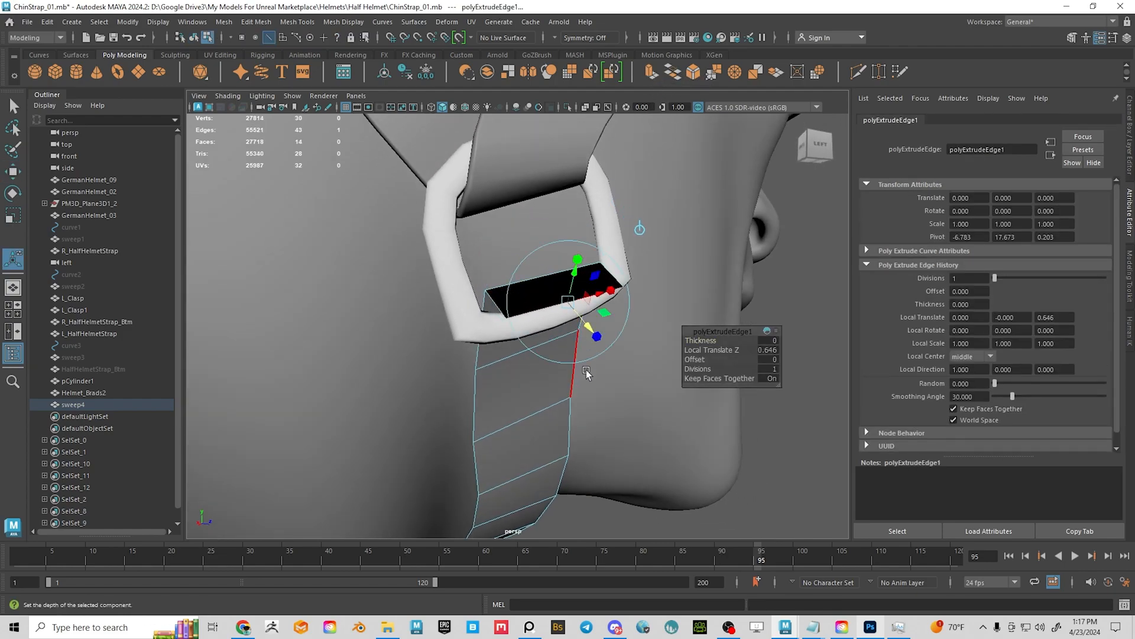
pyautogui.keyDown('alt'); pyautogui.moveTo(586, 374); pyautogui.dragTo(651, 352); pyautogui.keyUp('alt')
pyautogui.keyDown('alt'); pyautogui.moveTo(651, 352); pyautogui.dragTo(562, 317, button='middle'); pyautogui.keyUp('alt')
pyautogui.keyDown('alt'); pyautogui.moveTo(563, 317); pyautogui.dragTo(519, 379); pyautogui.keyUp('alt')
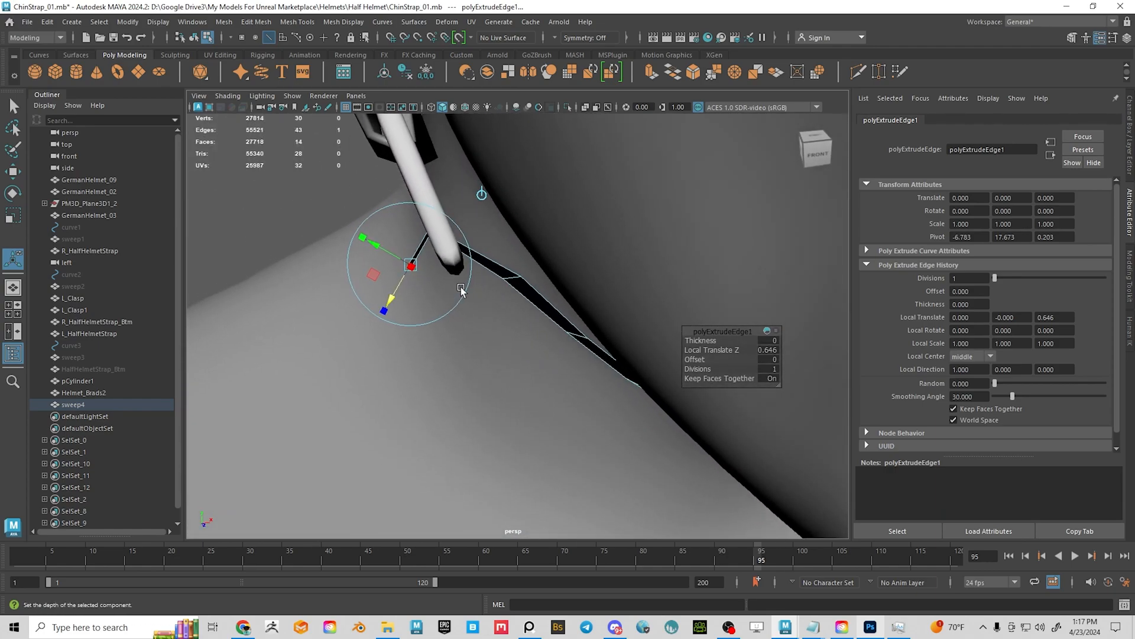
# Extrude the edge again to wrap around the bar, with local translates of about -0.56 in Y and 1.05 in Z.
pyautogui.hotkey('ctrl', 'e')
pyautogui.moveTo(437, 278); pyautogui.dragTo(427, 365)
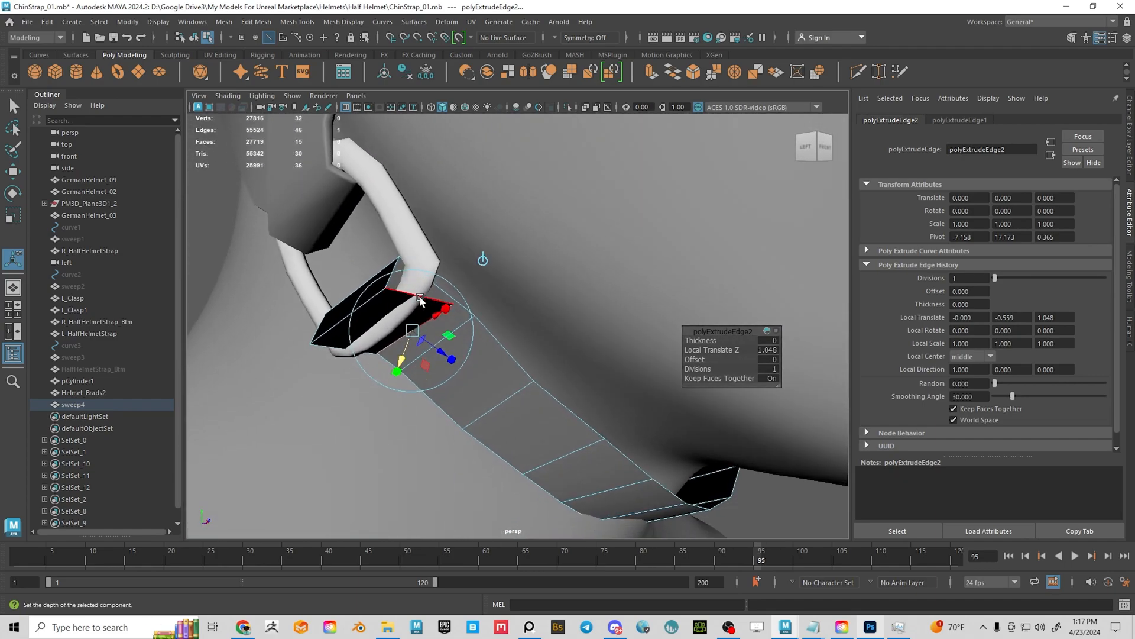
pyautogui.keyDown('alt'); pyautogui.moveTo(547, 396); pyautogui.dragTo(530, 322); pyautogui.keyUp('alt')
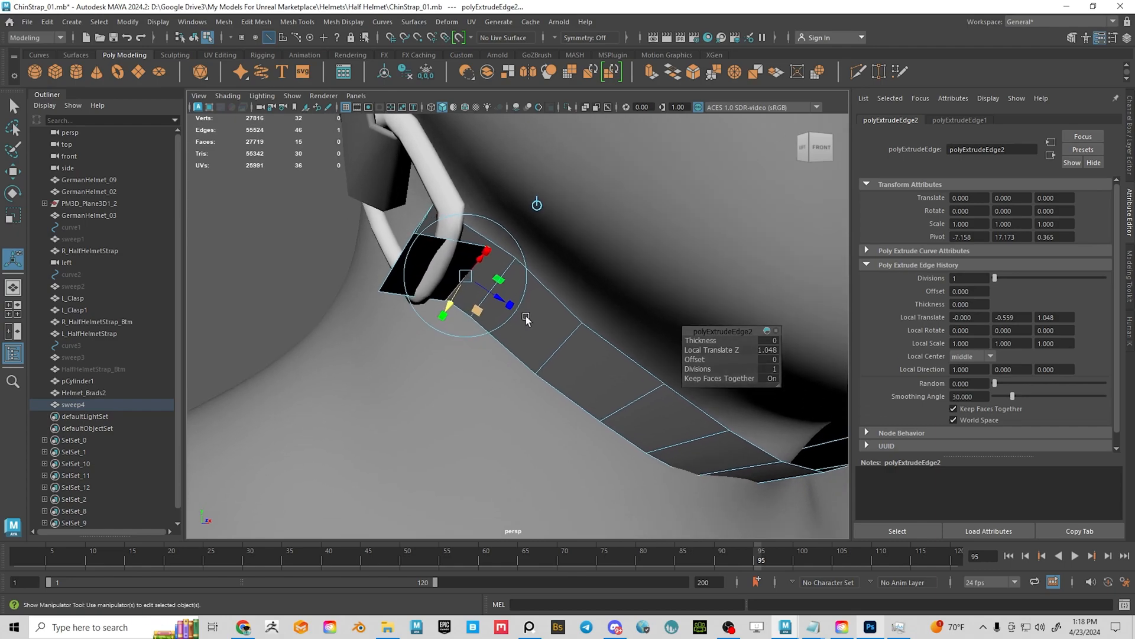
# Extrude the flap's edge a third time back towards the strap, with local translates of about 0.46 in Y and -0.26 in Z.
pyautogui.keyDown('alt'); pyautogui.moveTo(530, 321); pyautogui.dragTo(566, 359, button='right'); pyautogui.keyUp('alt')
pyautogui.keyDown('alt'); pyautogui.moveTo(566, 360); pyautogui.dragTo(577, 378, button='middle'); pyautogui.keyUp('alt')
pyautogui.hotkey('ctrl', 'e')
pyautogui.keyDown('alt'); pyautogui.moveTo(557, 327); pyautogui.dragTo(486, 324); pyautogui.keyUp('alt')
pyautogui.moveTo(510, 274)
pyautogui.keyDown('alt'); pyautogui.mouseDown()
pyautogui.moveTo(369, 256)
pyautogui.moveTo(309, 401)
pyautogui.moveTo(517, 330)
pyautogui.moveTo(483, 274)
pyautogui.moveTo(509, 293)
pyautogui.moveTo(516, 284)
pyautogui.mouseUp(); pyautogui.keyUp('alt')
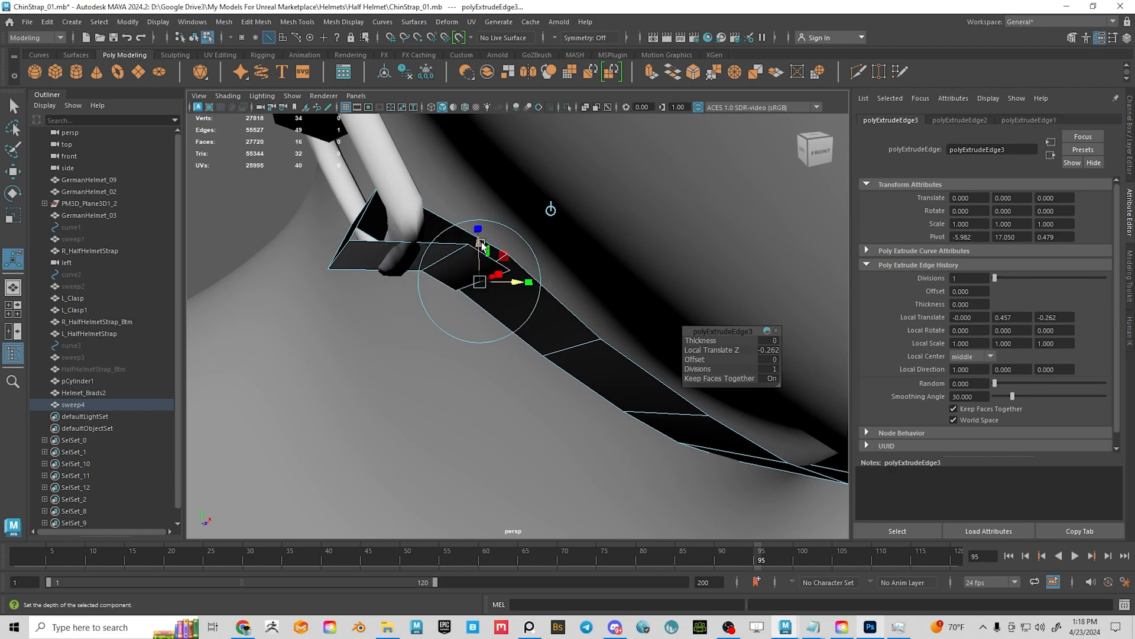
pyautogui.keyDown('alt'); pyautogui.moveTo(483, 285); pyautogui.dragTo(535, 348, button='right'); pyautogui.keyUp('alt')
pyautogui.keyDown('alt'); pyautogui.moveTo(536, 348); pyautogui.dragTo(537, 367, button='middle'); pyautogui.keyUp('alt')
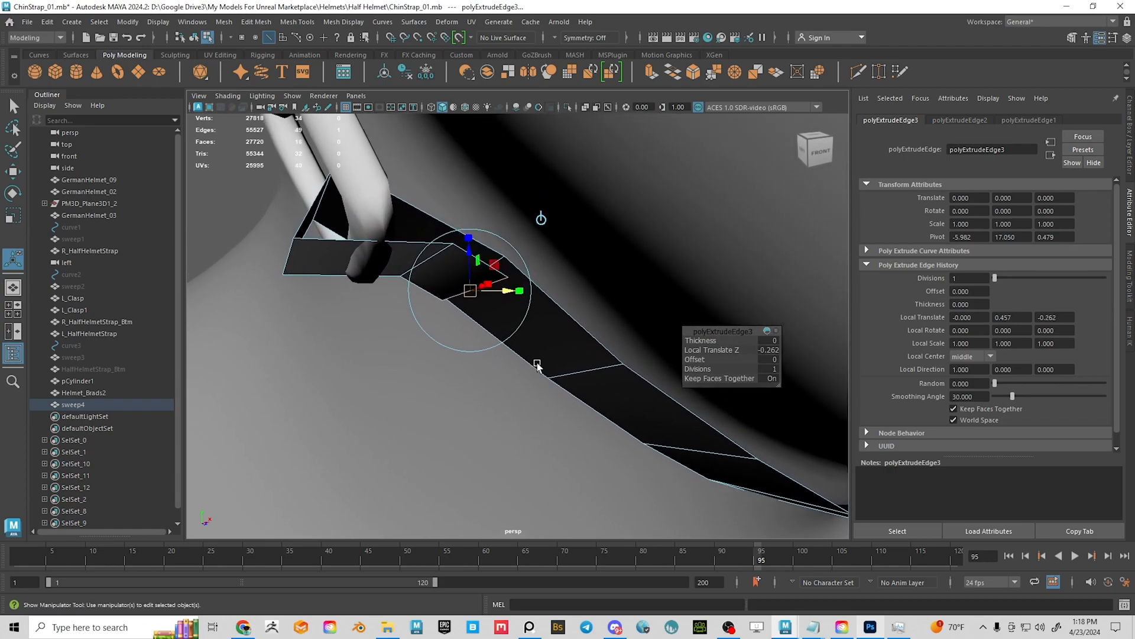
# Orient the flap edge's pivot to the adjoining strap face, then move the edge down along the strap and align it sideways.
pyautogui.press('w')
pyautogui.moveTo(492, 315)
pyautogui.keyDown('alt'); pyautogui.mouseDown()
pyautogui.moveTo(525, 303)
pyautogui.moveTo(532, 392)
pyautogui.moveTo(499, 330)
pyautogui.mouseUp(); pyautogui.keyUp('alt')
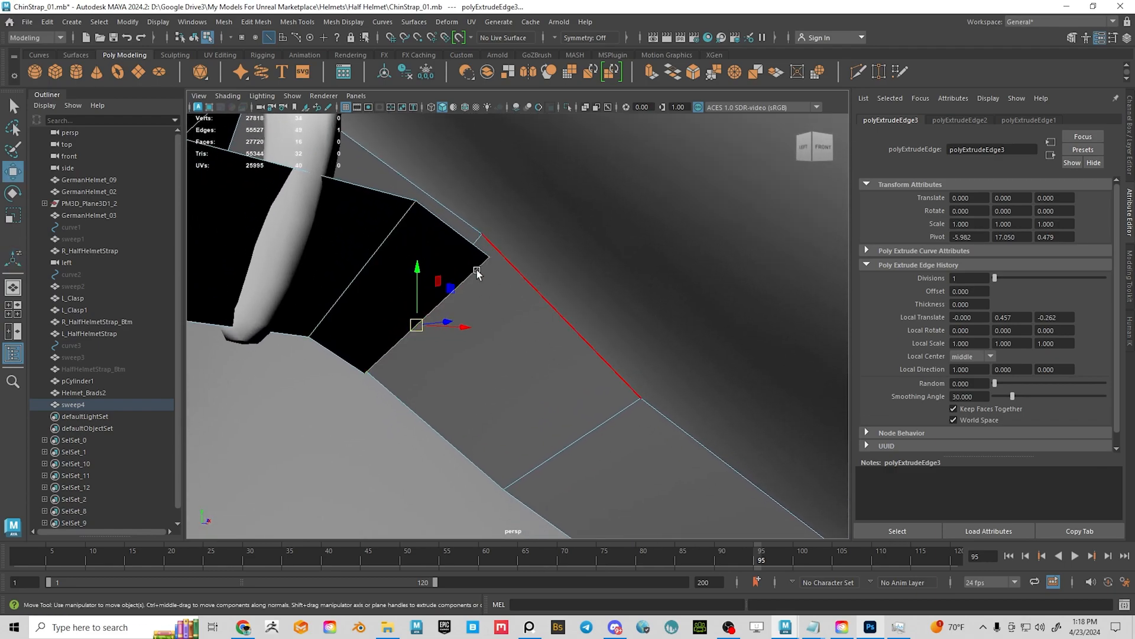
pyautogui.press('d')
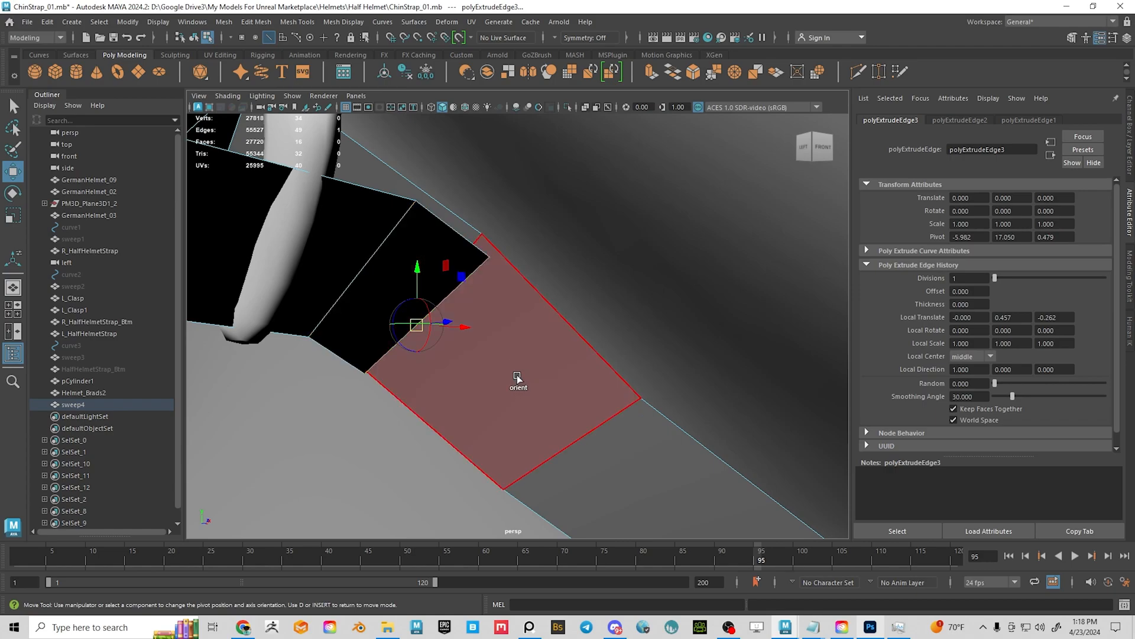
pyautogui.click(517, 375)
pyautogui.keyDown('alt'); pyautogui.moveTo(517, 375); pyautogui.dragTo(593, 386); pyautogui.keyUp('alt')
pyautogui.moveTo(529, 273); pyautogui.dragTo(633, 393)
pyautogui.keyDown('alt'); pyautogui.moveTo(659, 438); pyautogui.dragTo(583, 310); pyautogui.keyUp('alt')
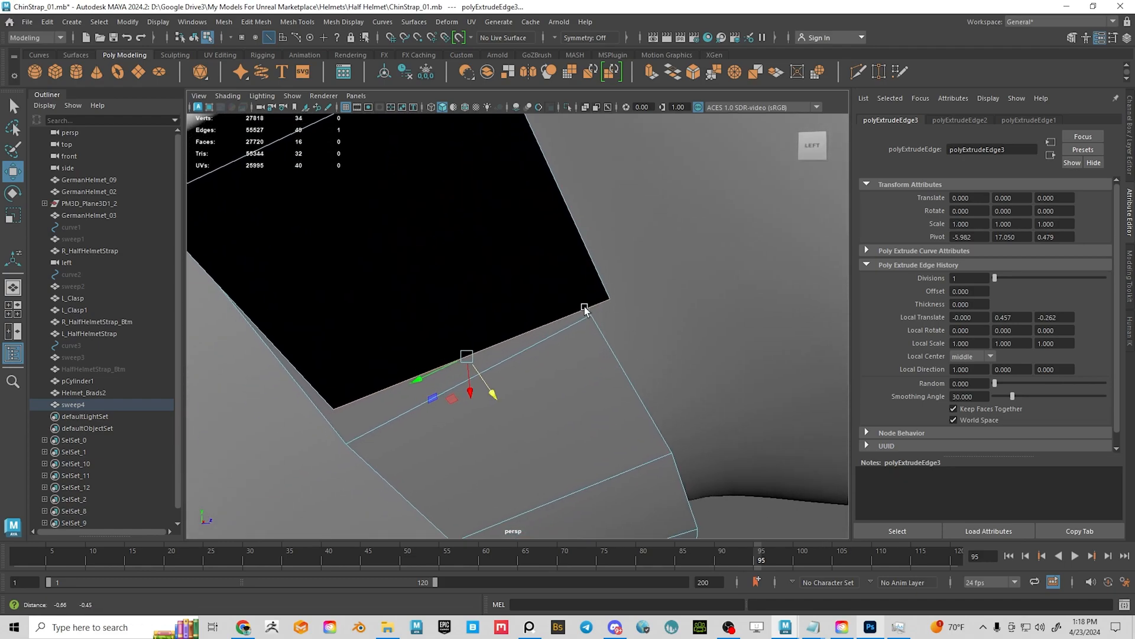
pyautogui.keyDown('alt'); pyautogui.moveTo(583, 310); pyautogui.dragTo(471, 286, button='right'); pyautogui.keyUp('alt')
pyautogui.keyDown('alt'); pyautogui.moveTo(471, 286); pyautogui.dragTo(460, 251); pyautogui.keyUp('alt')
pyautogui.moveTo(409, 406); pyautogui.dragTo(393, 412)
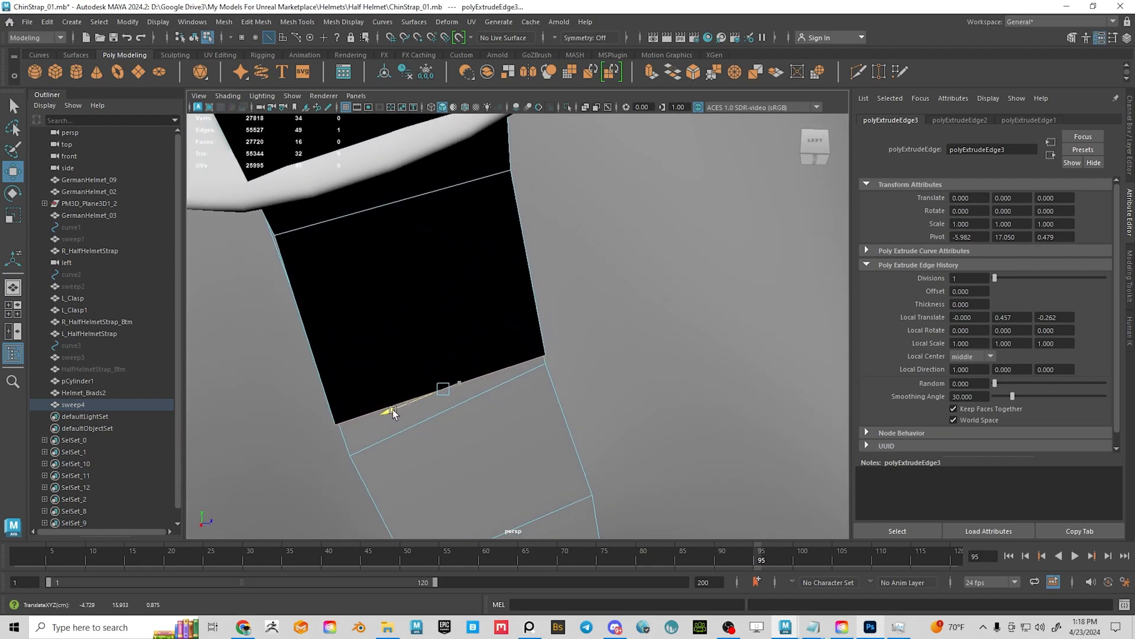
# Realign the pivot of the flap's end edge and rotate the edge slightly to follow the strap's cross edges.
pyautogui.keyDown('alt'); pyautogui.moveTo(502, 440); pyautogui.dragTo(502, 425); pyautogui.keyUp('alt')
pyautogui.keyDown('alt'); pyautogui.moveTo(502, 426); pyautogui.dragTo(472, 408, button='right'); pyautogui.keyUp('alt')
pyautogui.keyDown('alt'); pyautogui.moveTo(471, 408); pyautogui.dragTo(471, 308, button='middle'); pyautogui.keyUp('alt')
pyautogui.keyDown('alt'); pyautogui.moveTo(509, 317); pyautogui.dragTo(468, 324, button='right'); pyautogui.keyUp('alt')
pyautogui.moveTo(467, 324)
pyautogui.keyDown('alt'); pyautogui.mouseDown()
pyautogui.moveTo(435, 331)
pyautogui.moveTo(464, 335)
pyautogui.mouseUp(); pyautogui.keyUp('alt')
pyautogui.keyDown('alt'); pyautogui.moveTo(479, 335); pyautogui.dragTo(500, 331, button='right'); pyautogui.keyUp('alt')
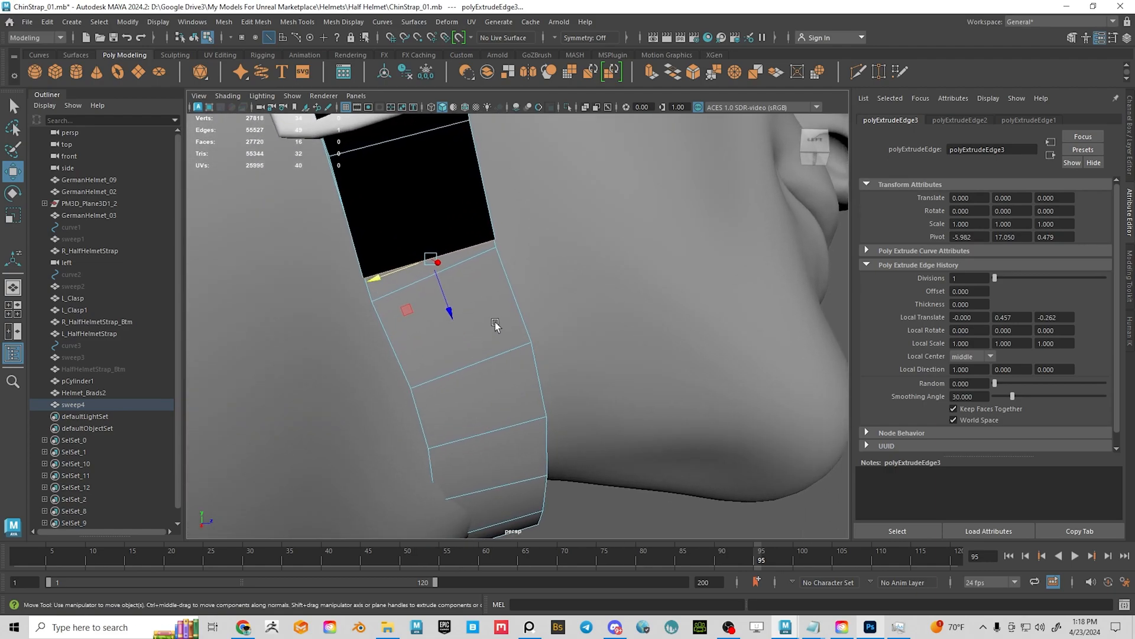
pyautogui.press('e')
pyautogui.keyDown('alt'); pyautogui.moveTo(484, 292); pyautogui.dragTo(512, 319); pyautogui.keyUp('alt')
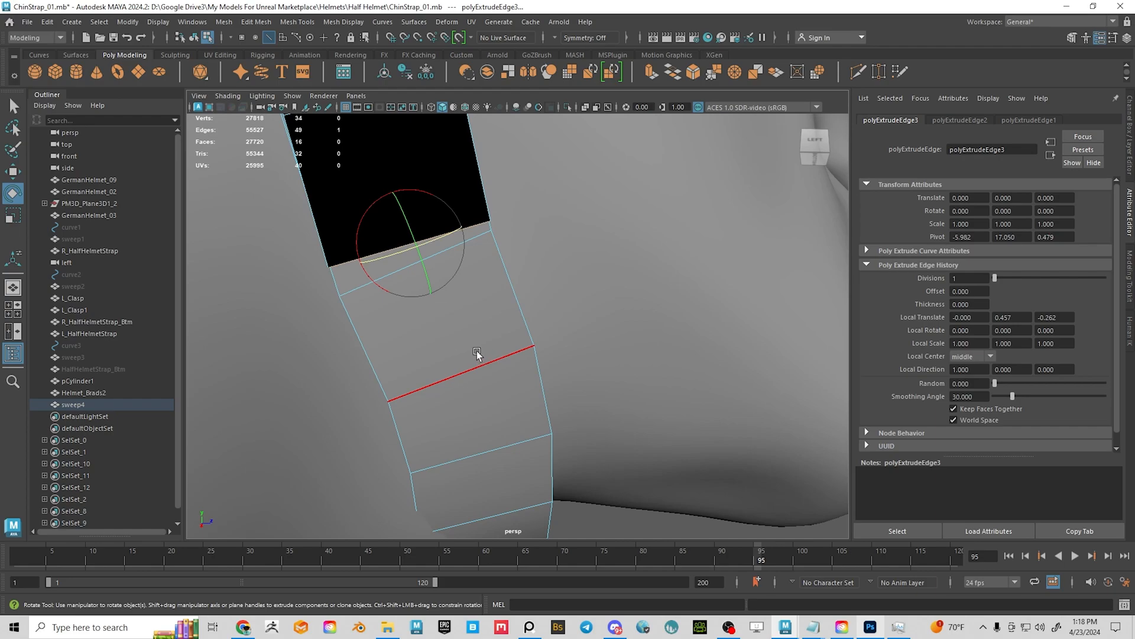
pyautogui.press('d')
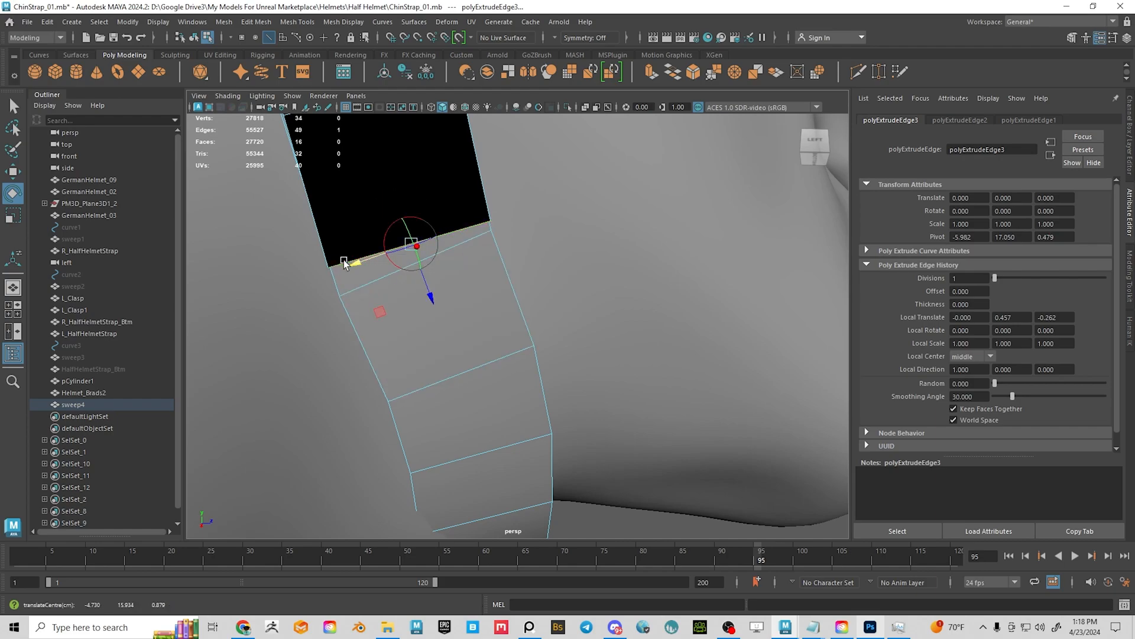
pyautogui.click(455, 231)
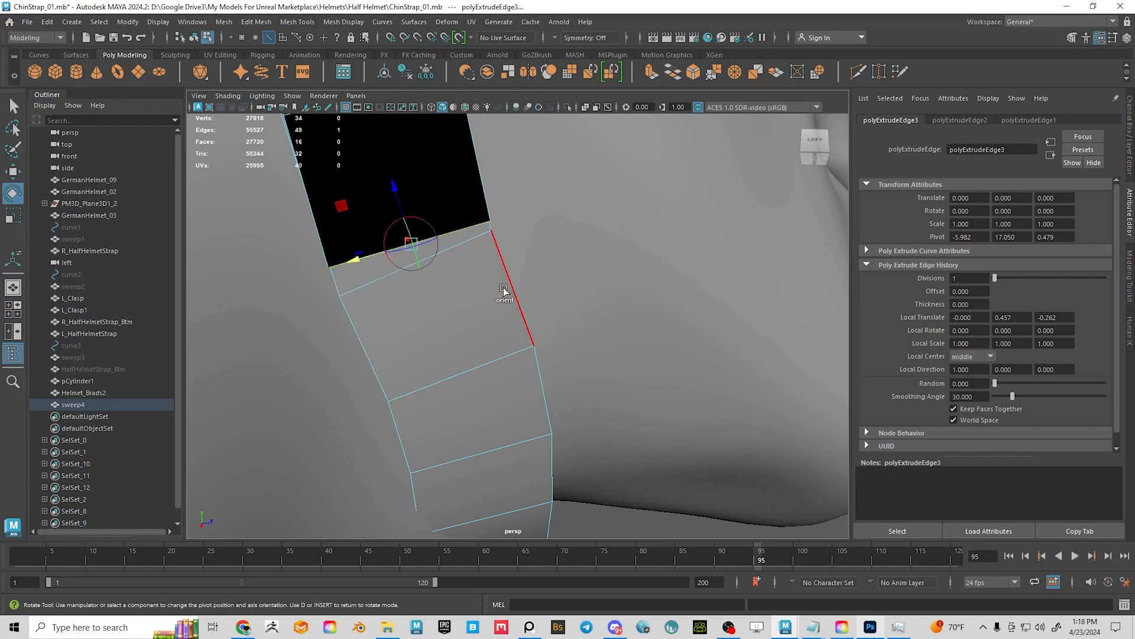
pyautogui.press('d')
pyautogui.moveTo(428, 194); pyautogui.dragTo(427, 197)
# Select the lower fold edge wrapping the clasp bar, reorient its pivot and move it down and inward towards the strap.
pyautogui.keyDown('alt'); pyautogui.moveTo(557, 337); pyautogui.dragTo(407, 245); pyautogui.keyUp('alt')
pyautogui.moveTo(404, 244); pyautogui.dragTo(399, 225, button='right')
pyautogui.click(379, 237)
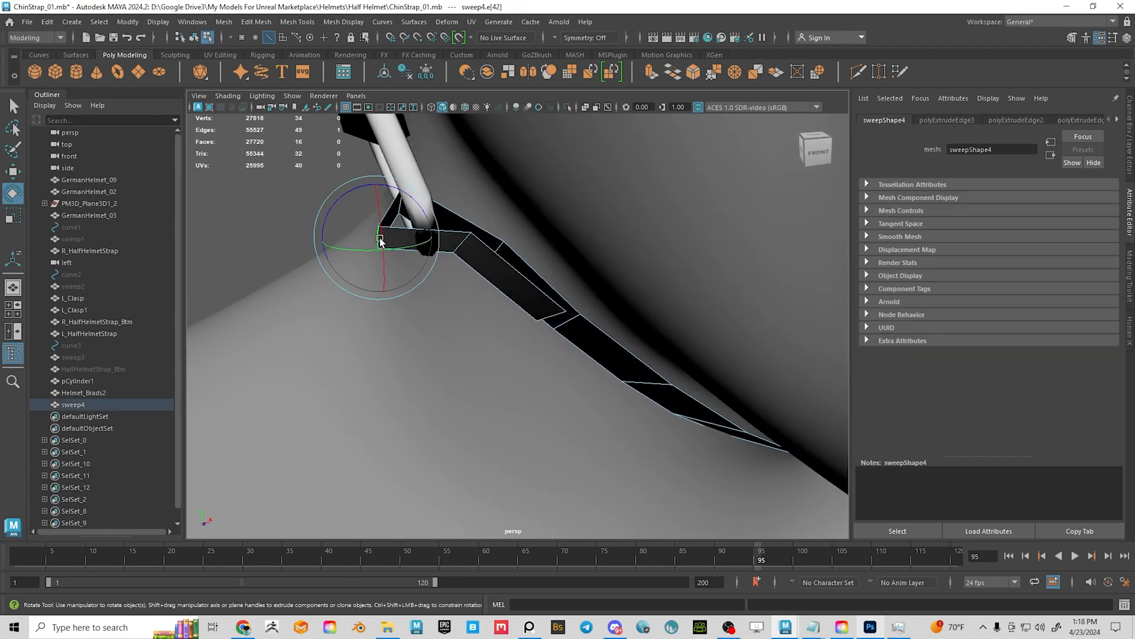
pyautogui.press('w')
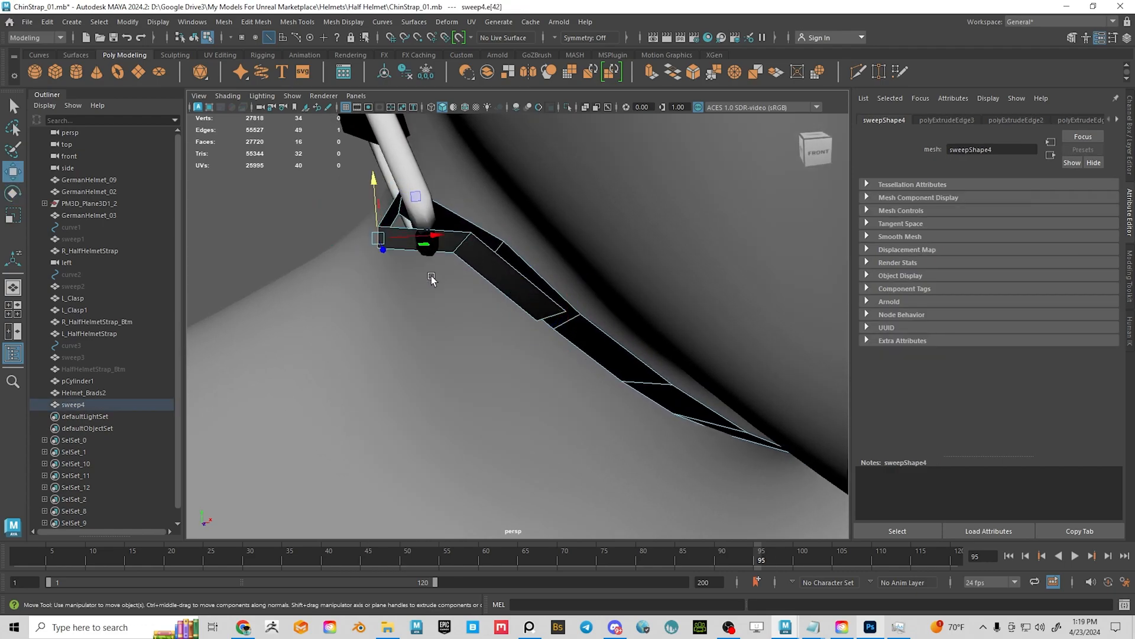
pyautogui.keyDown('alt'); pyautogui.moveTo(406, 253); pyautogui.dragTo(404, 229); pyautogui.keyUp('alt')
pyautogui.click(365, 206)
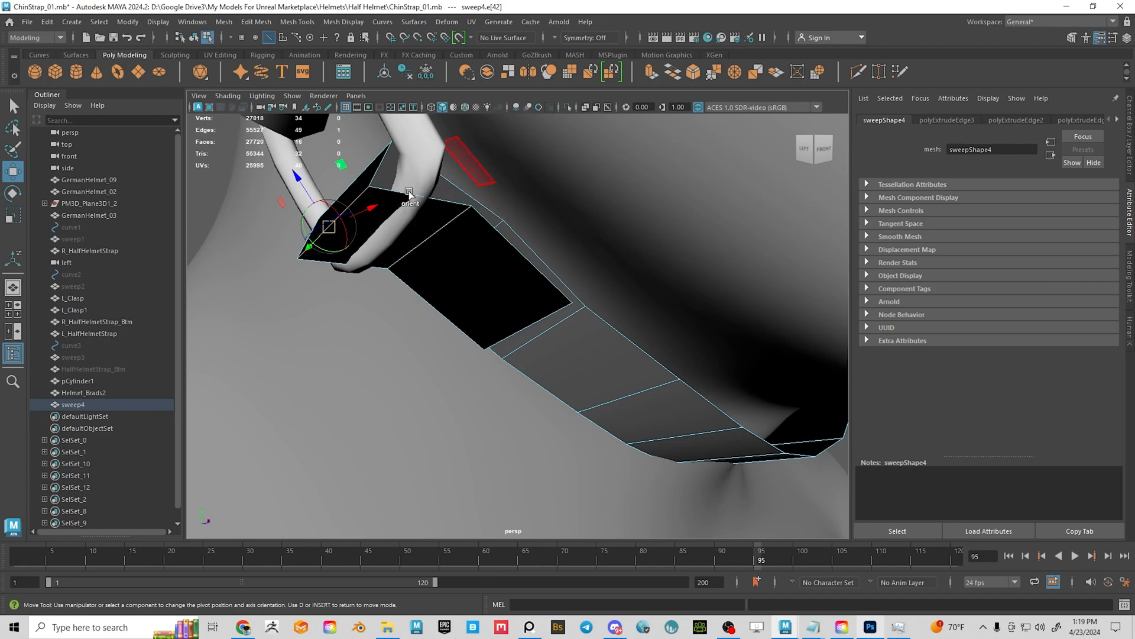
pyautogui.keyDown('alt'); pyautogui.moveTo(388, 256); pyautogui.dragTo(354, 255); pyautogui.keyUp('alt')
pyautogui.moveTo(370, 205); pyautogui.dragTo(389, 206)
pyautogui.moveTo(323, 180)
pyautogui.mouseDown()
pyautogui.moveTo(304, 161)
pyautogui.moveTo(317, 202)
pyautogui.mouseUp()
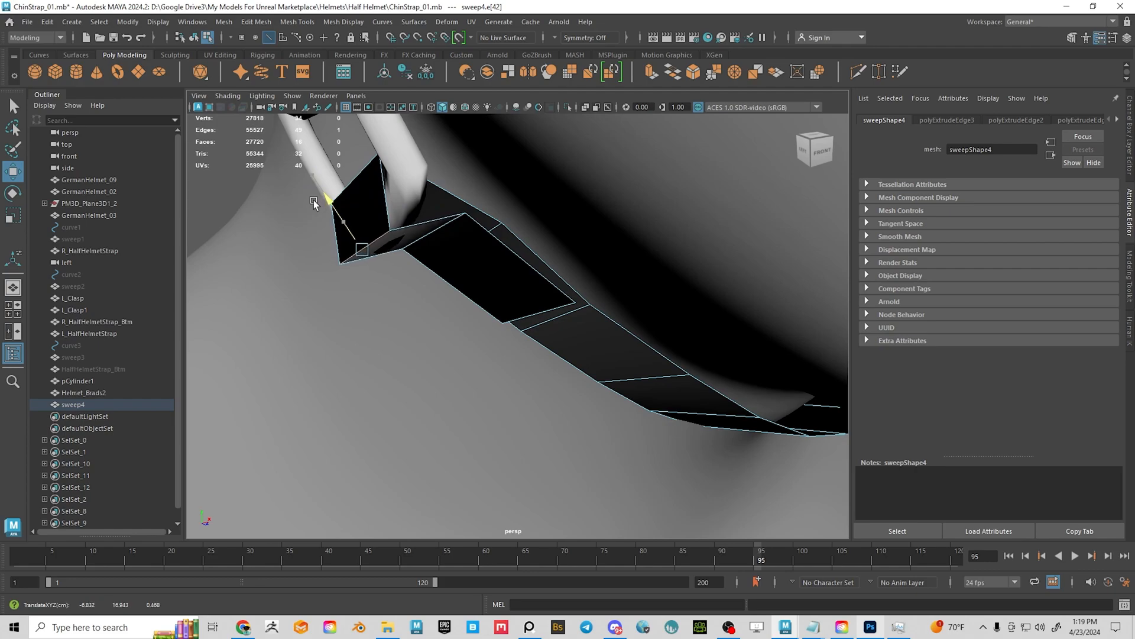
pyautogui.keyDown('alt'); pyautogui.moveTo(416, 255); pyautogui.dragTo(446, 236); pyautogui.keyUp('alt')
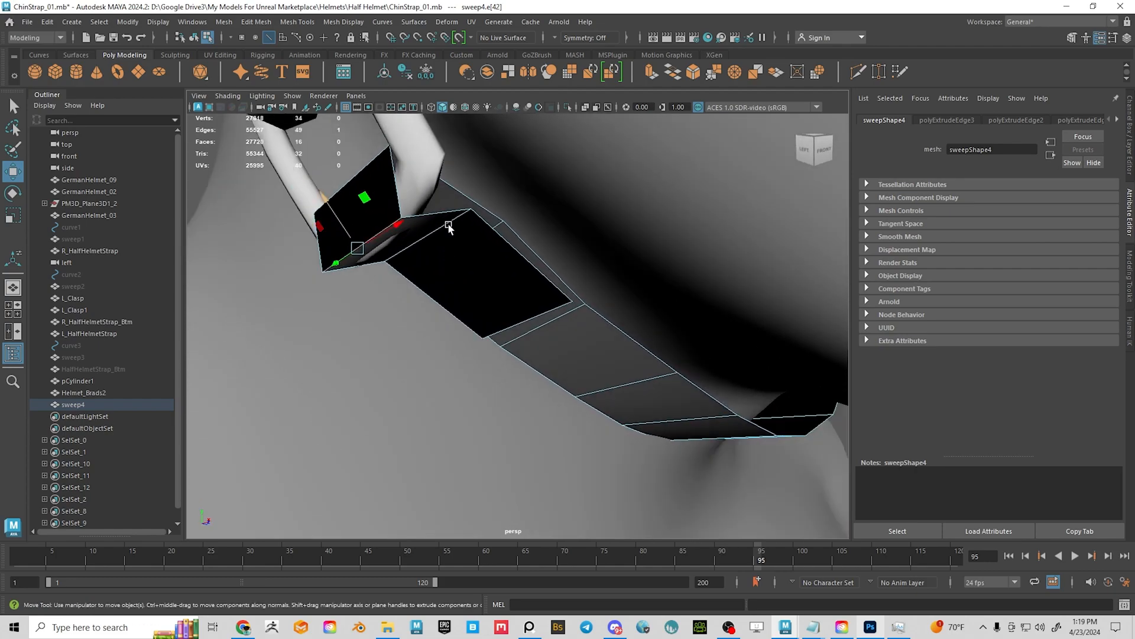
# Bevel the lower fold edge with 2 segments and a fraction of 0.5.
pyautogui.click(693, 72)
pyautogui.keyDown('alt'); pyautogui.moveTo(570, 235); pyautogui.dragTo(490, 256); pyautogui.keyUp('alt')
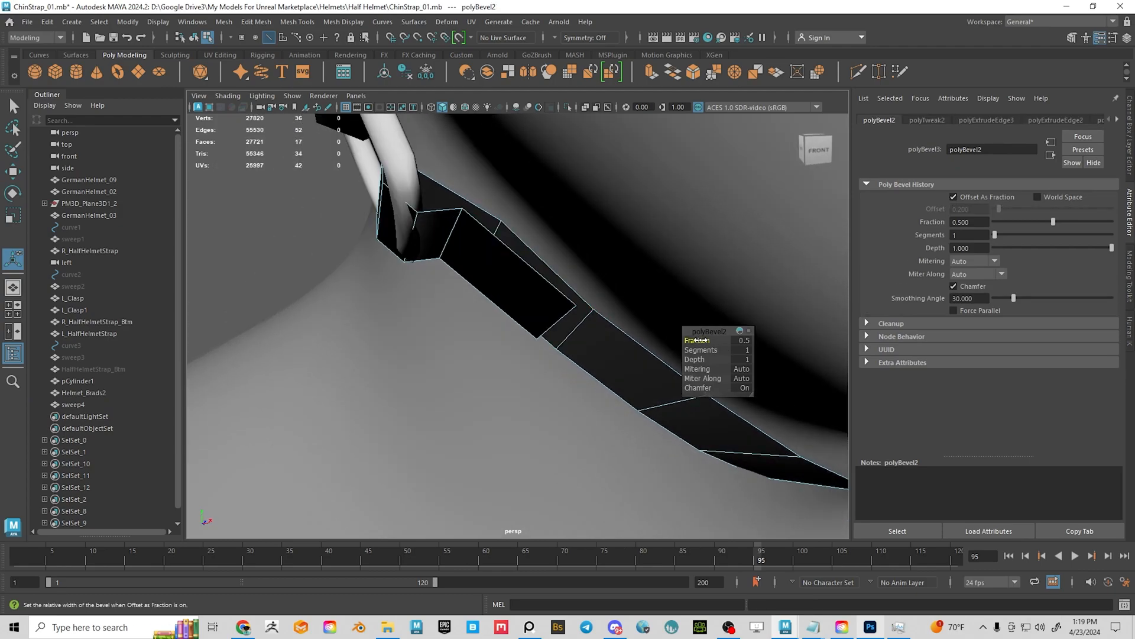
pyautogui.moveTo(698, 341); pyautogui.dragTo(713, 350)
pyautogui.moveTo(449, 266)
pyautogui.keyDown('alt'); pyautogui.mouseDown()
pyautogui.moveTo(431, 261)
pyautogui.moveTo(467, 261)
pyautogui.moveTo(445, 268)
pyautogui.moveTo(453, 276)
pyautogui.moveTo(464, 235)
pyautogui.moveTo(466, 264)
pyautogui.mouseUp(); pyautogui.keyUp('alt')
pyautogui.moveTo(715, 350)
pyautogui.mouseDown()
pyautogui.moveTo(698, 341)
pyautogui.moveTo(707, 350)
pyautogui.mouseUp()
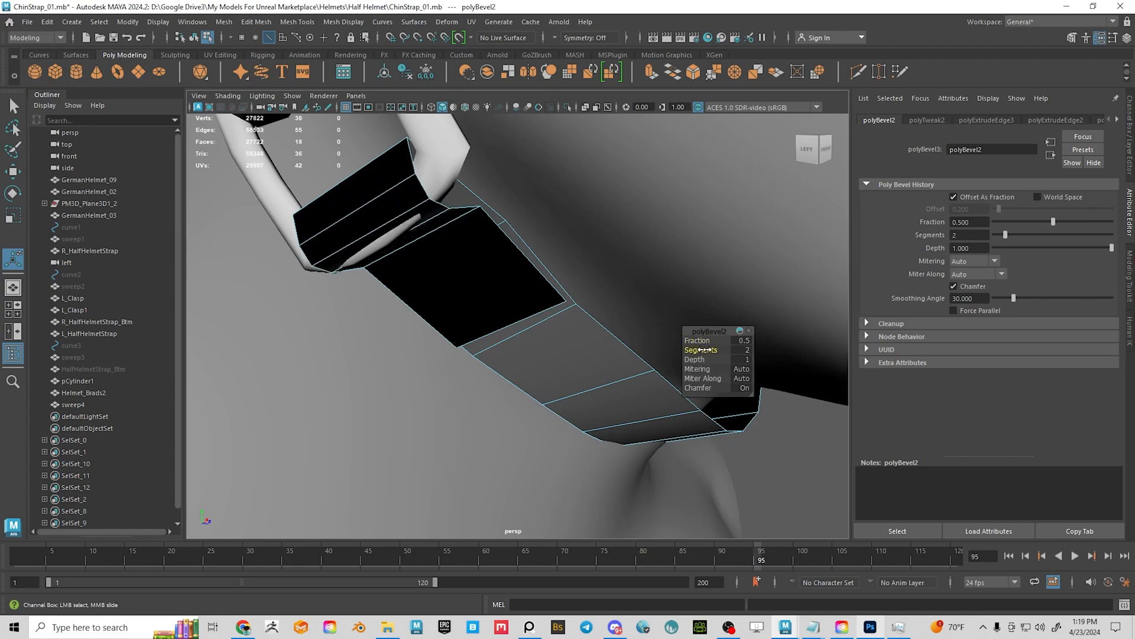
# Select the upper edge of the strap loop around the clasp bar and bevel it with a fraction of 0.7 and 2 segments.
pyautogui.click(383, 169)
pyautogui.keyDown('alt'); pyautogui.moveTo(384, 170); pyautogui.dragTo(594, 152); pyautogui.keyUp('alt')
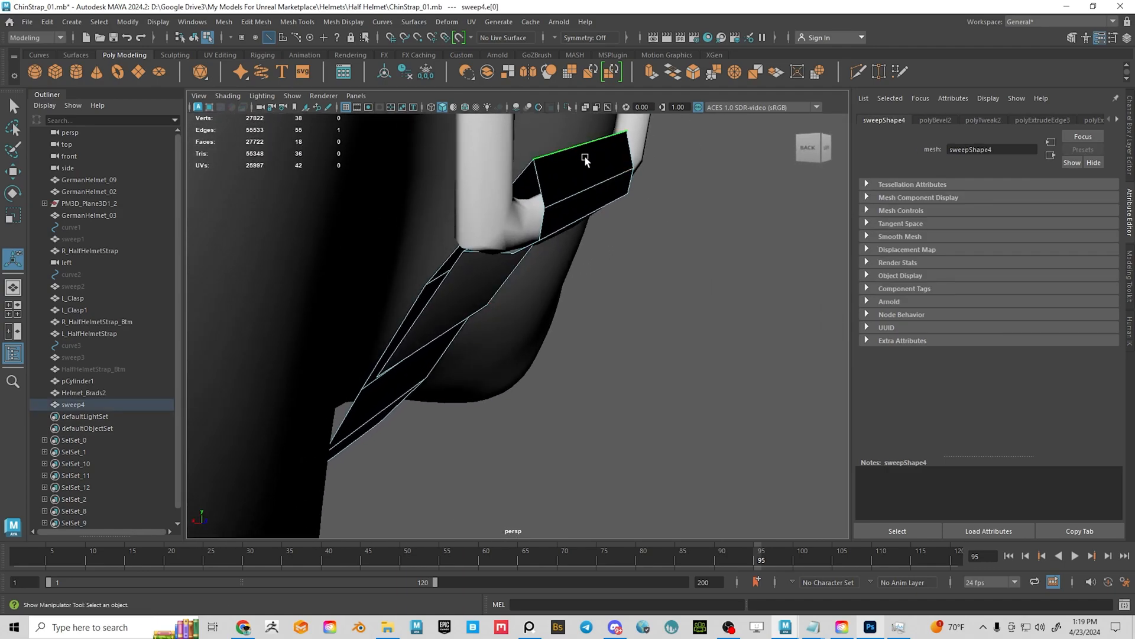
pyautogui.click(694, 72)
pyautogui.keyDown('alt'); pyautogui.moveTo(610, 246); pyautogui.dragTo(613, 237); pyautogui.keyUp('alt')
pyautogui.moveTo(697, 340); pyautogui.dragTo(698, 348)
# Select the fold edge beneath the clasp bar, orient its pivot to the adjoining strap face and move it down away from the bar.
pyautogui.keyDown('alt'); pyautogui.moveTo(724, 201); pyautogui.dragTo(390, 252); pyautogui.keyUp('alt')
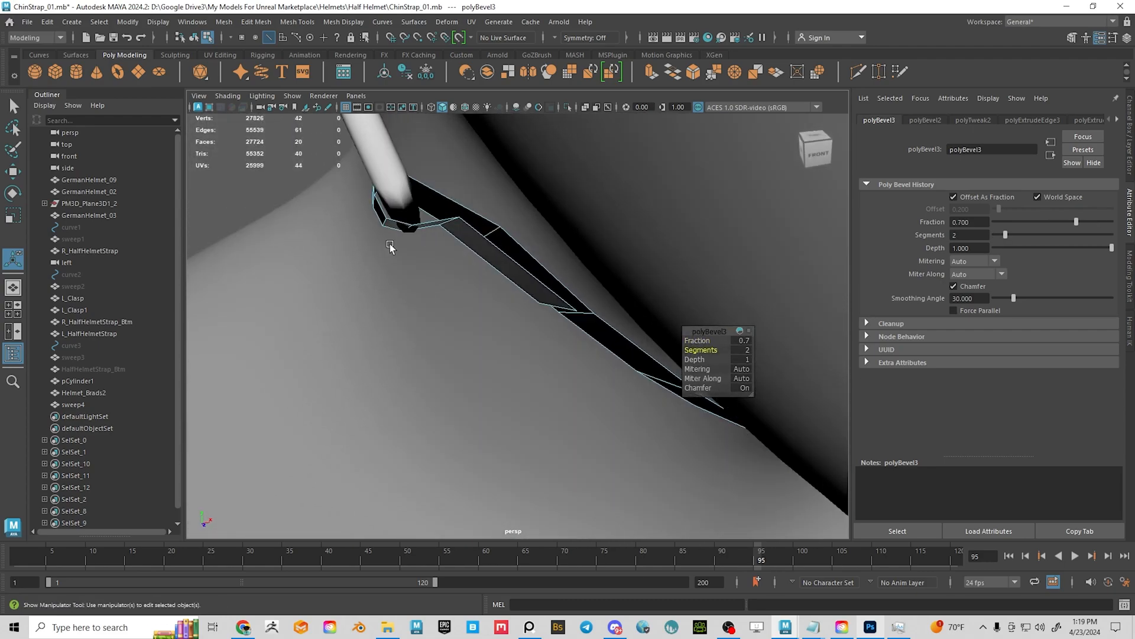
pyautogui.keyDown('alt'); pyautogui.moveTo(468, 244); pyautogui.dragTo(478, 192); pyautogui.keyUp('alt')
pyautogui.keyDown('alt'); pyautogui.moveTo(517, 261); pyautogui.dragTo(502, 215); pyautogui.keyUp('alt')
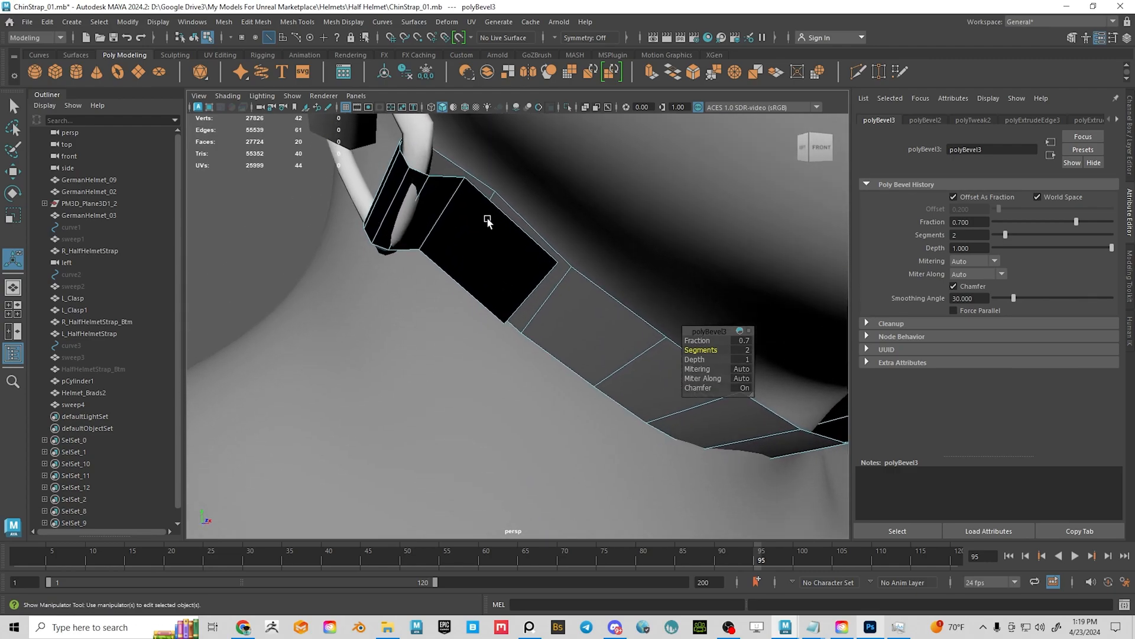
pyautogui.click(442, 201)
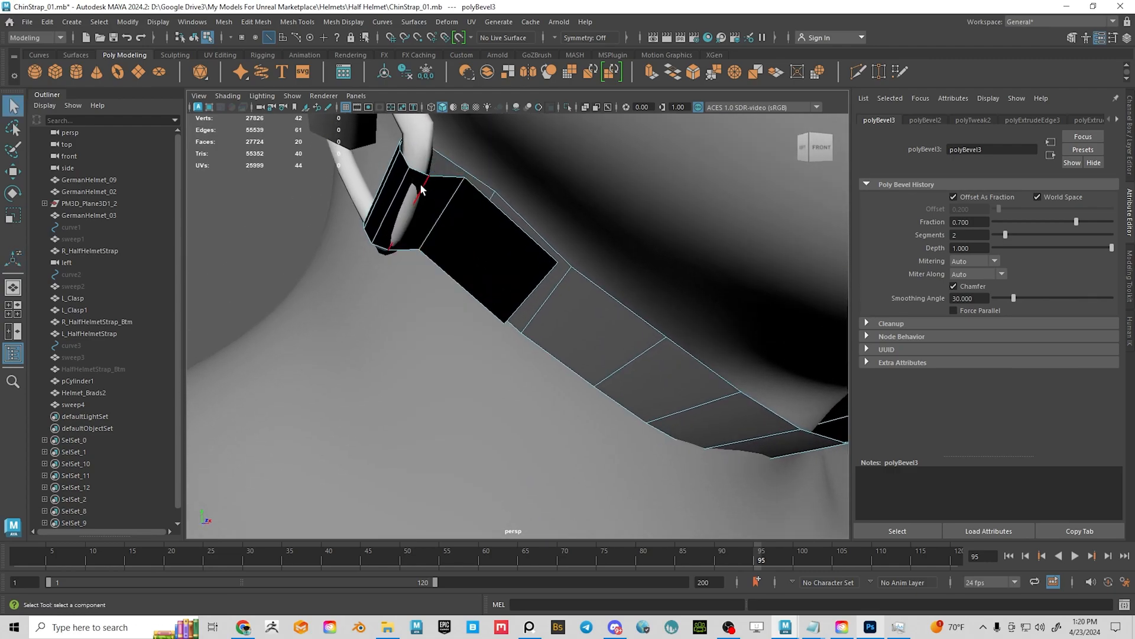
pyautogui.press('w')
pyautogui.scroll(2, 510, 293)
pyautogui.keyDown('alt'); pyautogui.moveTo(509, 292); pyautogui.dragTo(515, 261); pyautogui.keyUp('alt')
pyautogui.press('d')
pyautogui.click(381, 210)
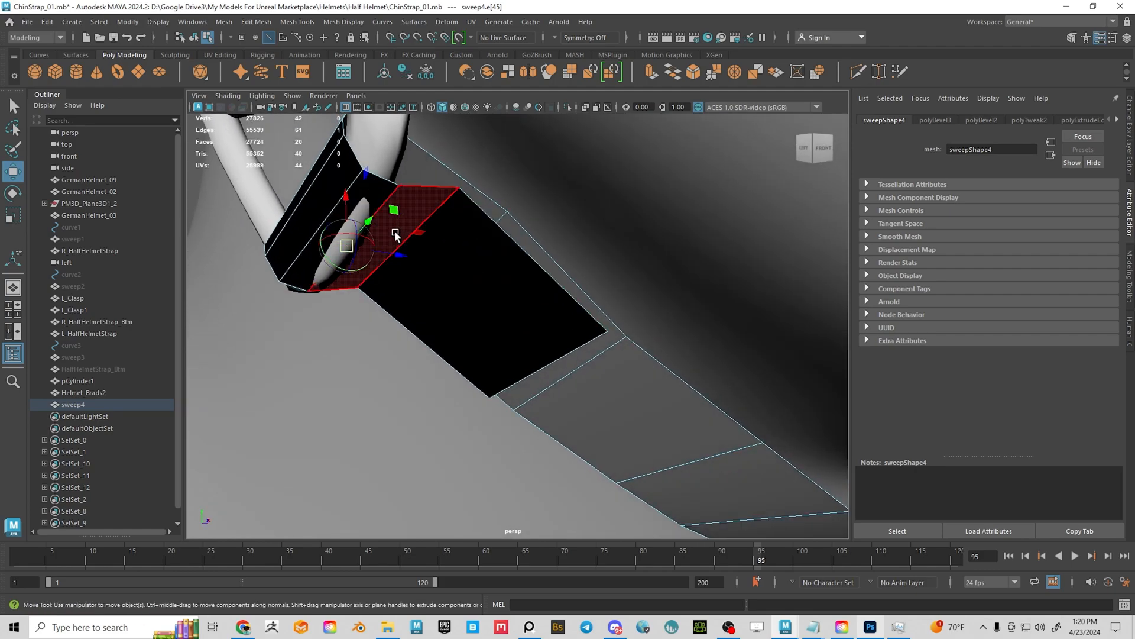
pyautogui.keyDown('alt'); pyautogui.moveTo(461, 237); pyautogui.dragTo(433, 264); pyautogui.keyUp('alt')
pyautogui.moveTo(347, 190); pyautogui.dragTo(347, 197)
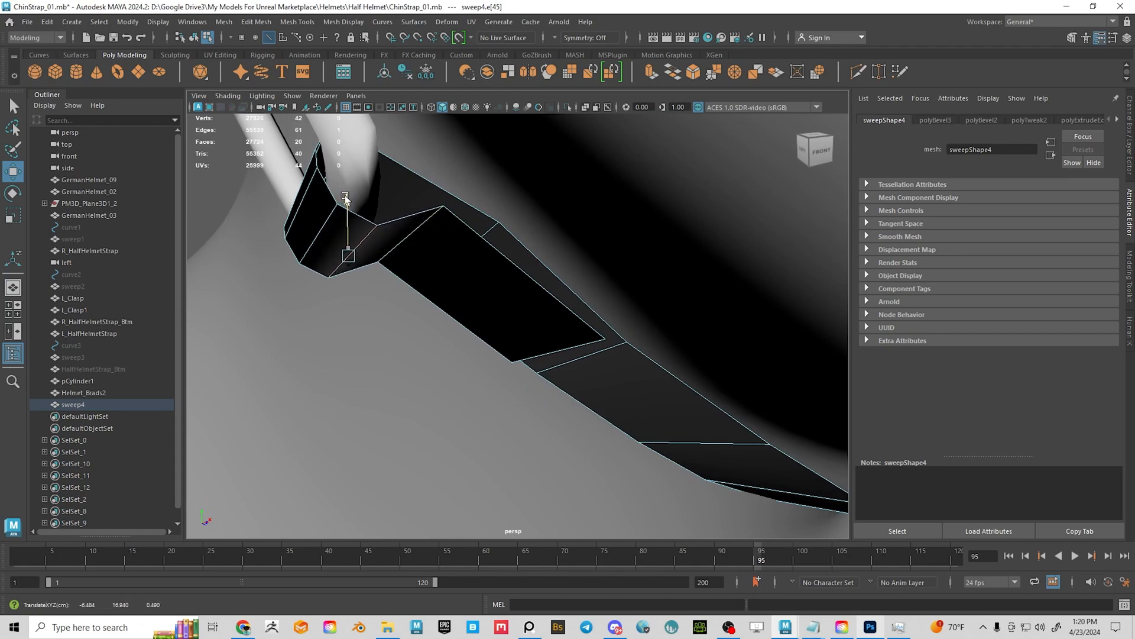
# Realign the pivot of the fold edge beneath the clasp bar and rotate the edge slightly to match the neighbouring cross edges.
pyautogui.keyDown('alt'); pyautogui.moveTo(408, 236); pyautogui.dragTo(541, 309); pyautogui.keyUp('alt')
pyautogui.press('e')
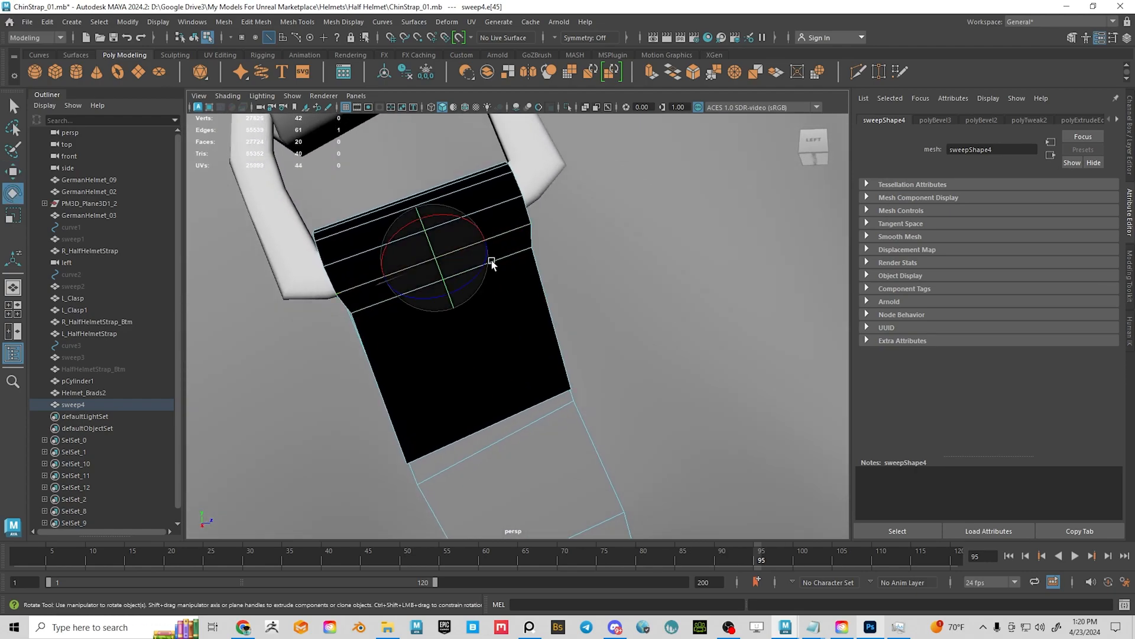
pyautogui.press('d')
pyautogui.click(509, 249)
pyautogui.press('d')
pyautogui.moveTo(435, 212); pyautogui.dragTo(434, 212)
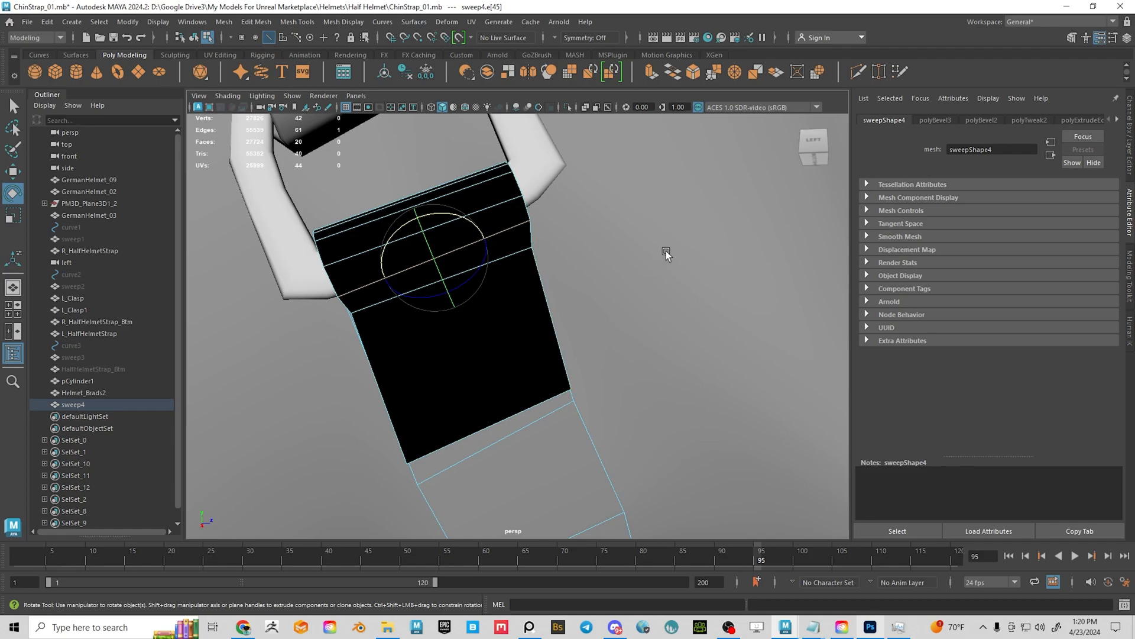
# Select the whole strap mesh in object mode and extrude its faces with a local Z translation of 0.142.
pyautogui.keyDown('alt'); pyautogui.moveTo(666, 252); pyautogui.dragTo(521, 278); pyautogui.keyUp('alt')
pyautogui.moveTo(471, 222); pyautogui.dragTo(527, 205, button='right')
pyautogui.click(721, 299)
pyautogui.keyDown('alt'); pyautogui.moveTo(720, 299); pyautogui.dragTo(588, 372); pyautogui.keyUp('alt')
pyautogui.click(593, 365)
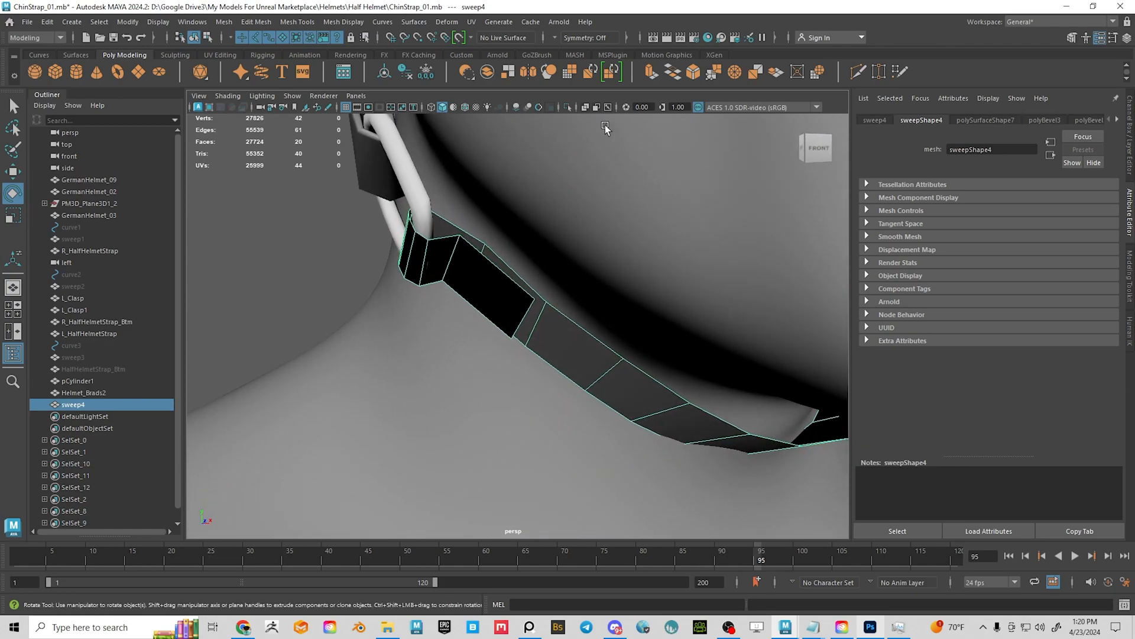
pyautogui.hotkey('ctrl', 'e')
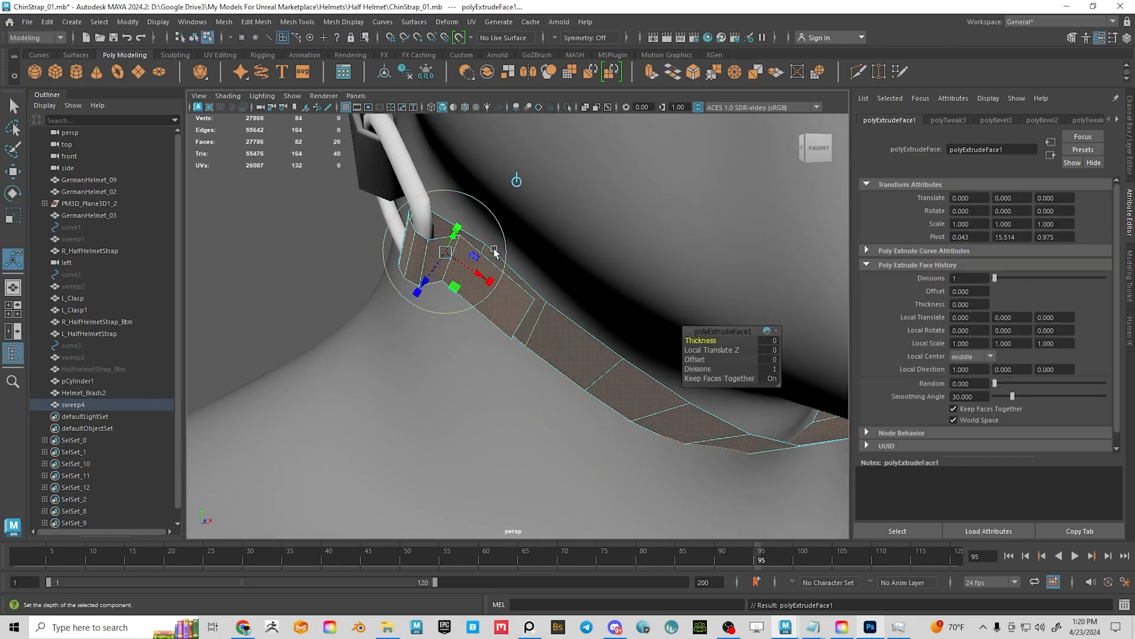
pyautogui.moveTo(425, 282); pyautogui.dragTo(421, 288)
pyautogui.scroll(2, 532, 345)
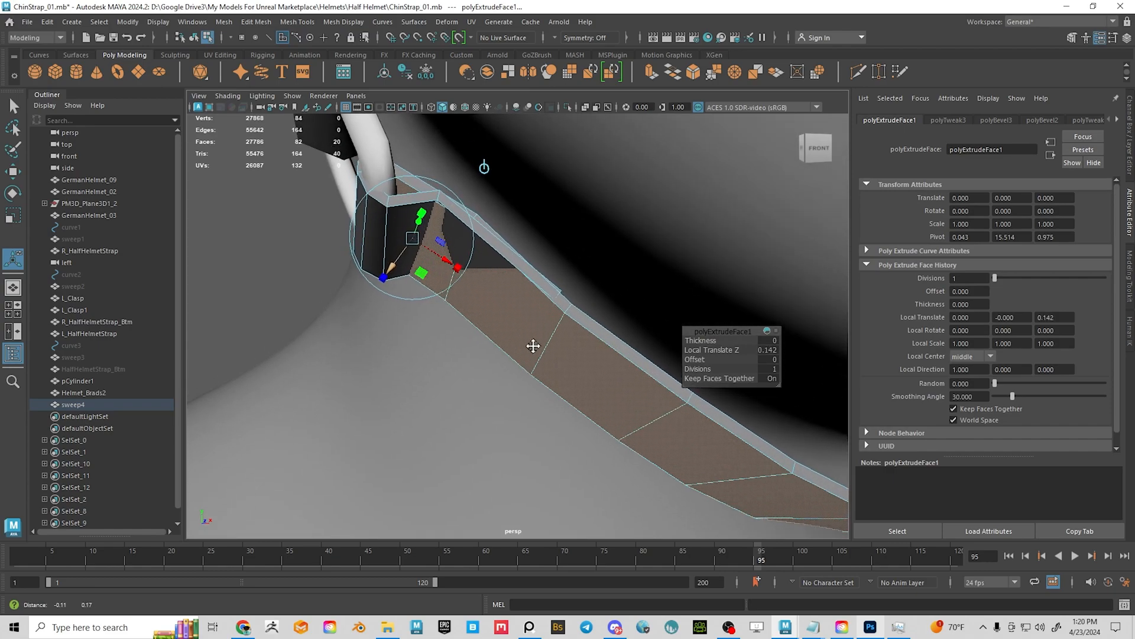
pyautogui.scroll(2, 543, 303)
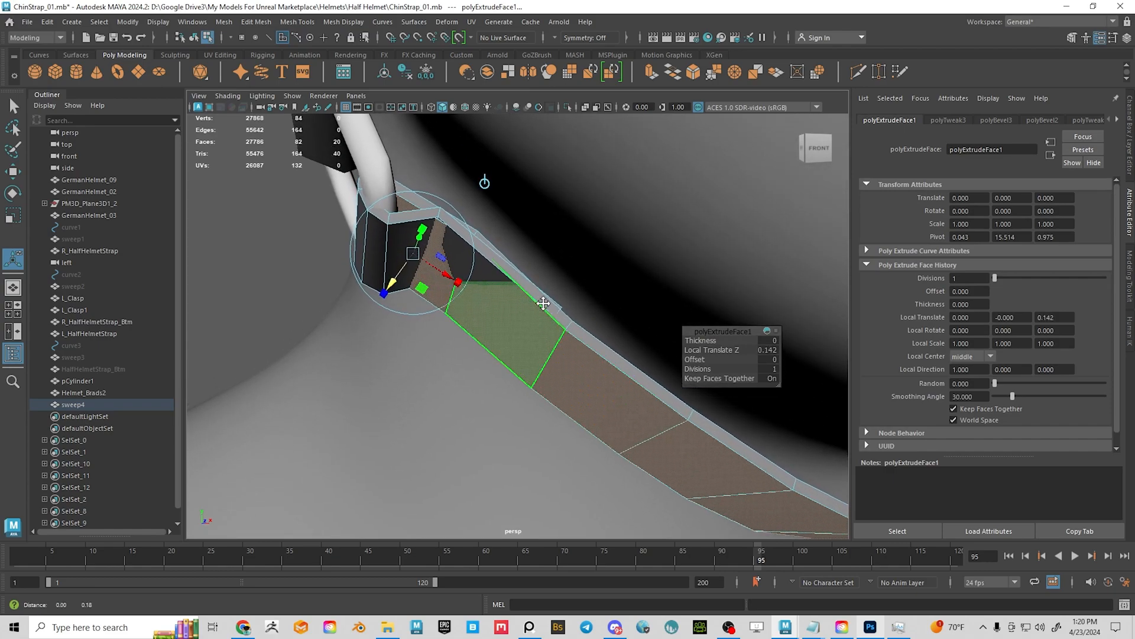
pyautogui.press('q')
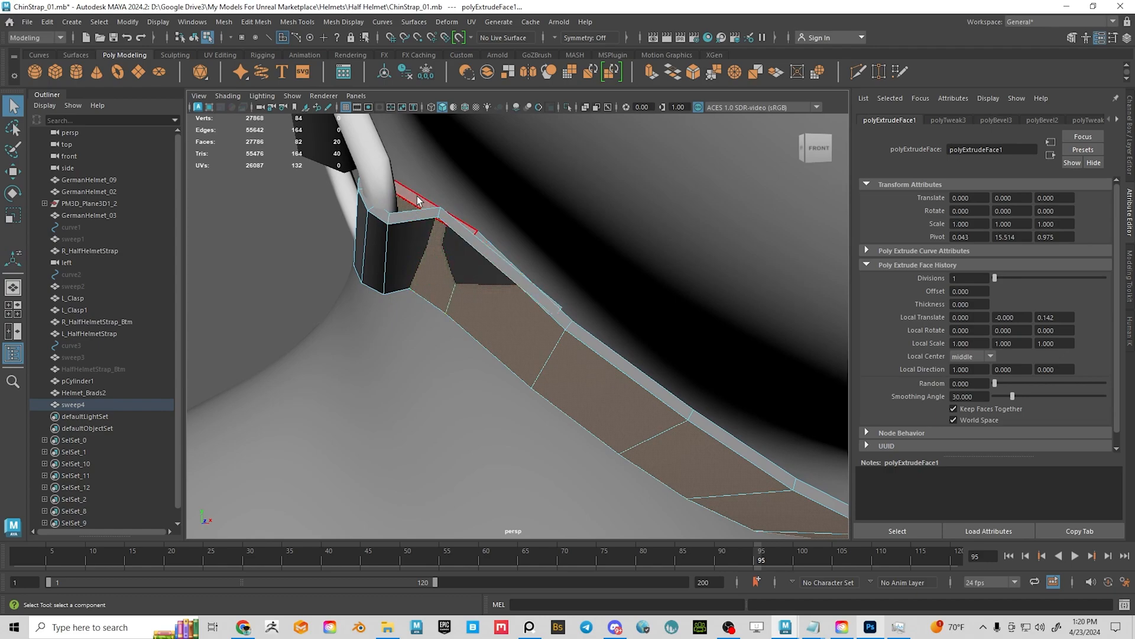
pyautogui.moveTo(426, 210); pyautogui.dragTo(425, 236, button='right')
pyautogui.keyDown('alt'); pyautogui.moveTo(527, 311); pyautogui.dragTo(644, 296); pyautogui.keyUp('alt')
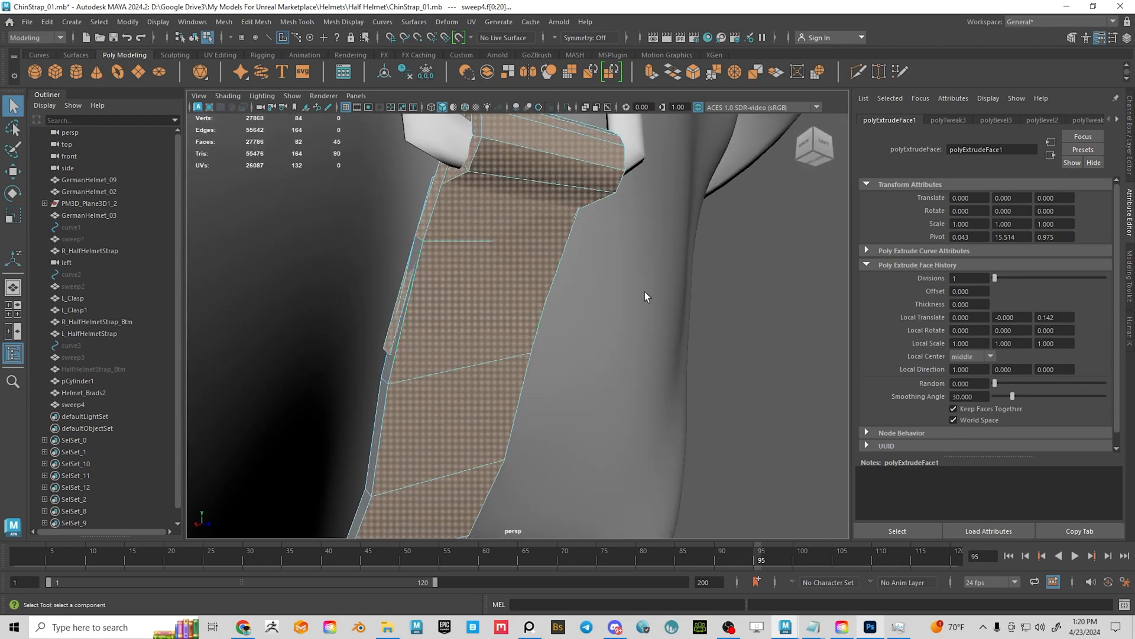
pyautogui.click(385, 346)
pyautogui.keyDown('alt'); pyautogui.moveTo(425, 350); pyautogui.dragTo(484, 373, button='right'); pyautogui.keyUp('alt')
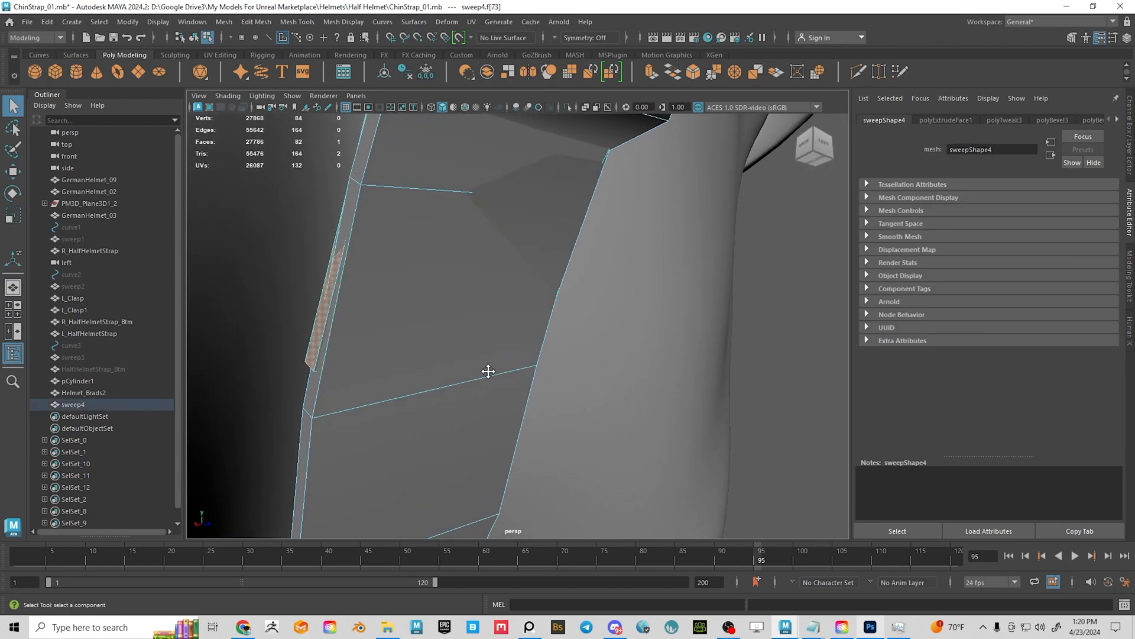
pyautogui.keyDown('alt'); pyautogui.moveTo(484, 373); pyautogui.dragTo(565, 338, button='middle'); pyautogui.keyUp('alt')
pyautogui.press('w')
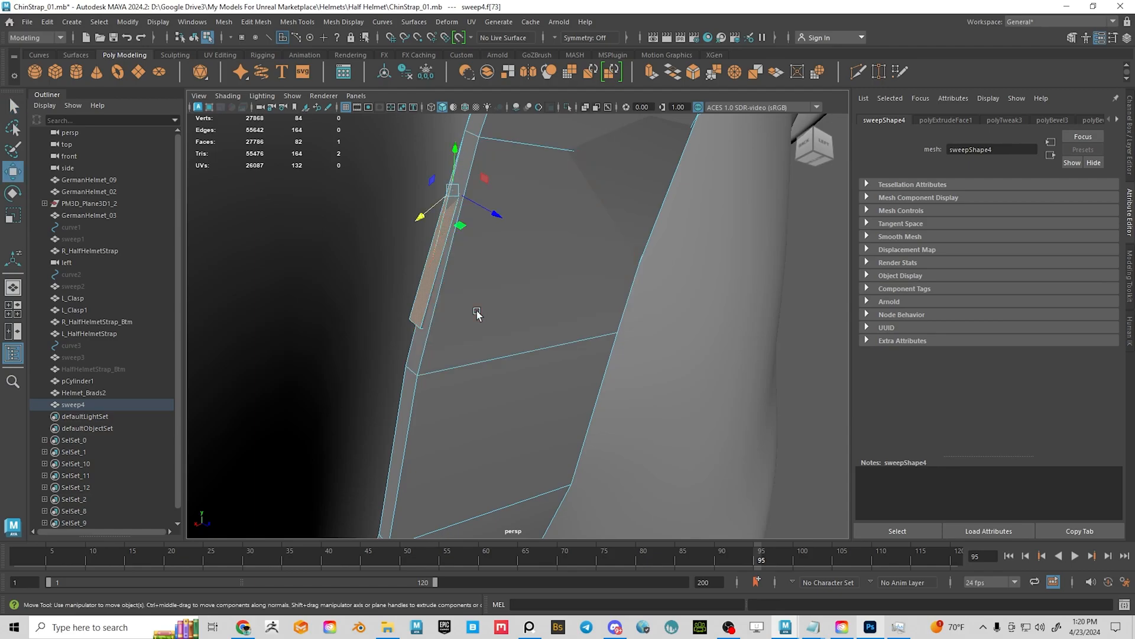
pyautogui.press('4')
pyautogui.press('q')
pyautogui.click(466, 303)
pyautogui.keyDown('alt'); pyautogui.moveTo(557, 312); pyautogui.dragTo(501, 317); pyautogui.keyUp('alt')
pyautogui.rightClick(507, 272)
pyautogui.moveTo(507, 272); pyautogui.dragTo(561, 255, button='right')
pyautogui.click(561, 252)
pyautogui.keyDown('alt'); pyautogui.moveTo(561, 252); pyautogui.dragTo(461, 266); pyautogui.keyUp('alt')
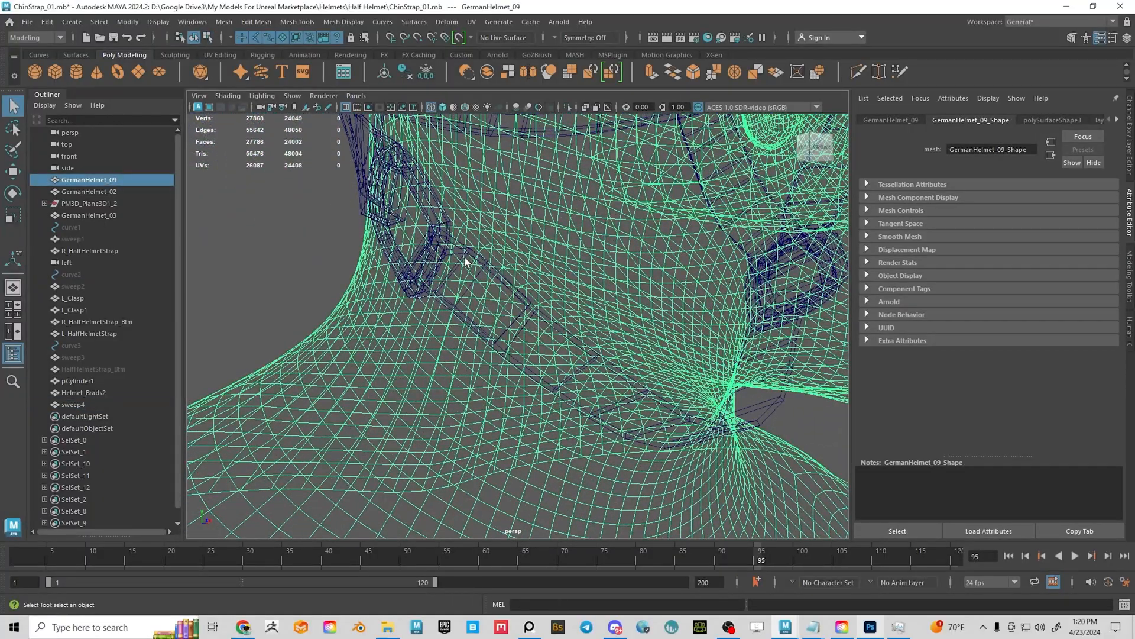
# Return to shaded display, select the chin strap mesh and hide all other objects.
pyautogui.press('5')
pyautogui.click(532, 307)
pyautogui.keyDown('alt'); pyautogui.moveTo(587, 335); pyautogui.dragTo(602, 321); pyautogui.keyUp('alt')
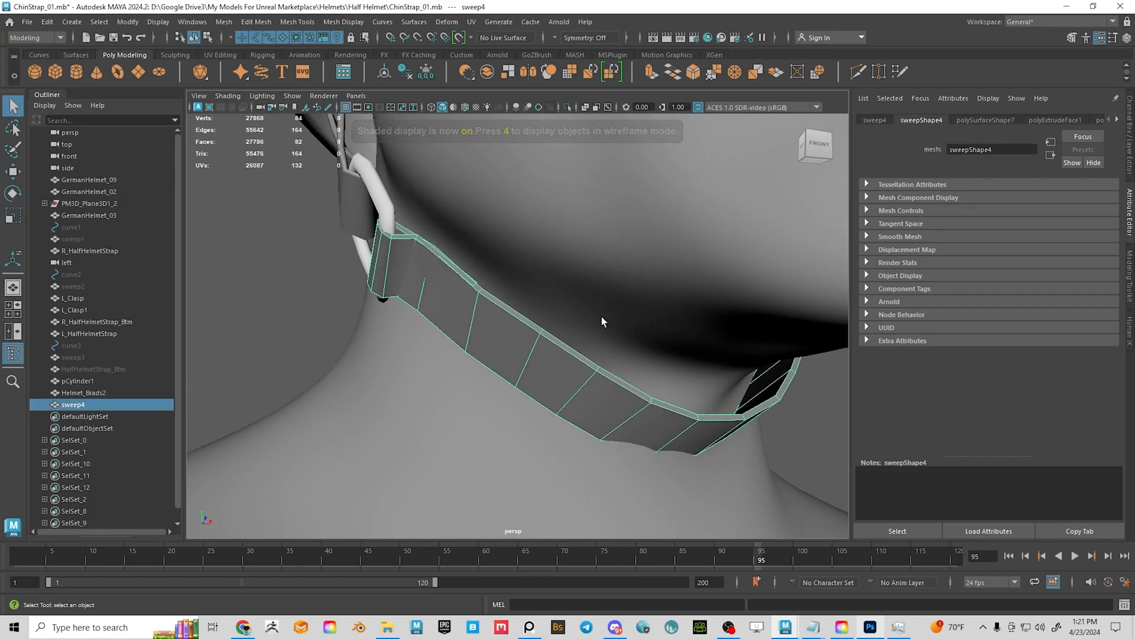
pyautogui.hotkey('alt', 'h')
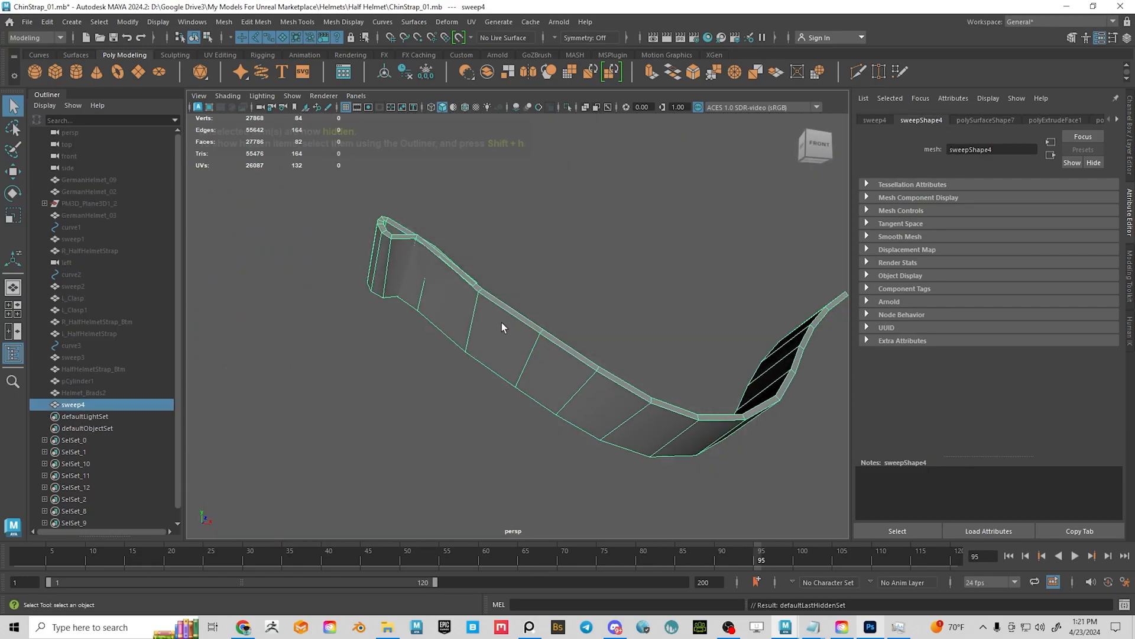
pyautogui.keyDown('alt'); pyautogui.moveTo(516, 313); pyautogui.dragTo(459, 355); pyautogui.keyUp('alt')
pyautogui.keyDown('alt'); pyautogui.moveTo(459, 355); pyautogui.dragTo(598, 371, button='right'); pyautogui.keyUp('alt')
pyautogui.keyDown('alt'); pyautogui.moveTo(414, 234); pyautogui.dragTo(526, 325, button='middle'); pyautogui.keyUp('alt')
pyautogui.keyDown('alt'); pyautogui.moveTo(526, 325); pyautogui.dragTo(532, 370); pyautogui.keyUp('alt')
pyautogui.keyDown('alt'); pyautogui.moveTo(532, 370); pyautogui.dragTo(619, 408, button='right'); pyautogui.keyUp('alt')
pyautogui.moveTo(531, 274); pyautogui.dragTo(533, 319, button='right')
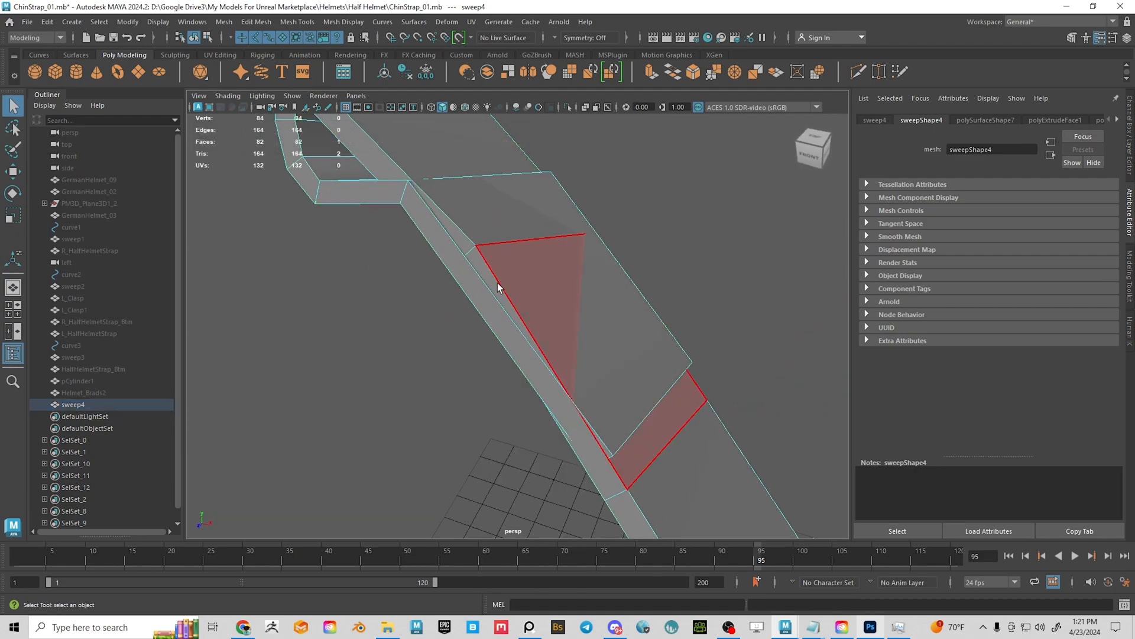
pyautogui.click(526, 277)
pyautogui.keyDown('shift'); pyautogui.doubleClick(526, 277); pyautogui.keyUp('shift')
pyautogui.moveTo(731, 325)
pyautogui.keyDown('alt'); pyautogui.mouseDown()
pyautogui.moveTo(662, 339)
pyautogui.moveTo(727, 331)
pyautogui.mouseUp(); pyautogui.keyUp('alt')
pyautogui.keyDown('alt'); pyautogui.moveTo(728, 331); pyautogui.dragTo(559, 315, button='right'); pyautogui.keyUp('alt')
pyautogui.moveTo(559, 315)
pyautogui.keyDown('alt'); pyautogui.mouseDown()
pyautogui.moveTo(650, 273)
pyautogui.moveTo(643, 325)
pyautogui.moveTo(555, 302)
pyautogui.moveTo(619, 324)
pyautogui.mouseUp(); pyautogui.keyUp('alt')
pyautogui.press('4')
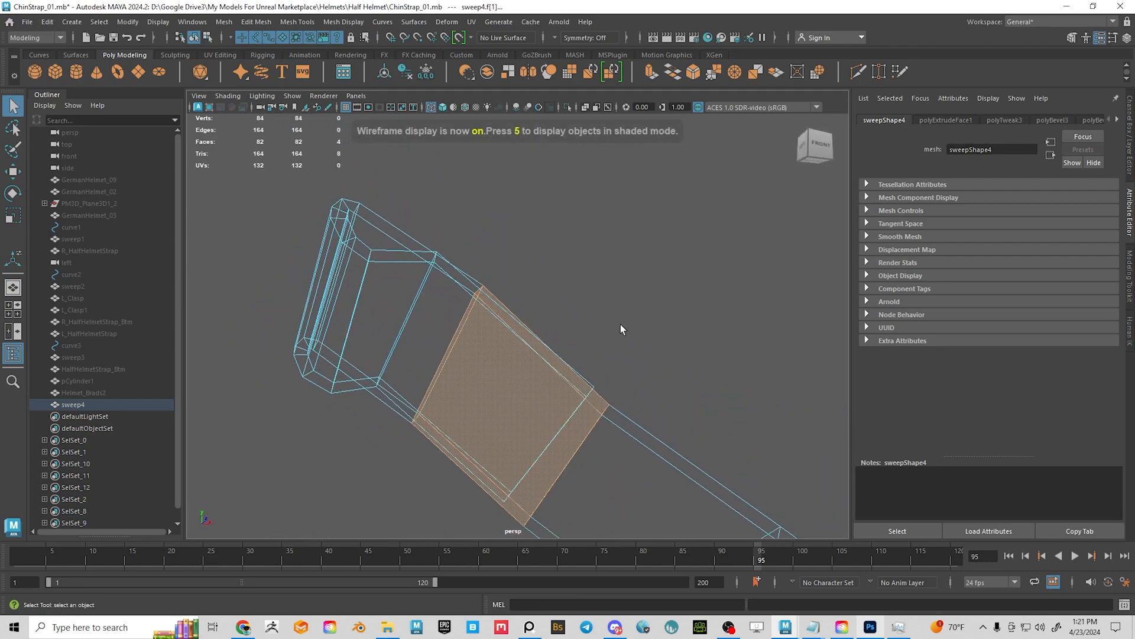
pyautogui.press('5')
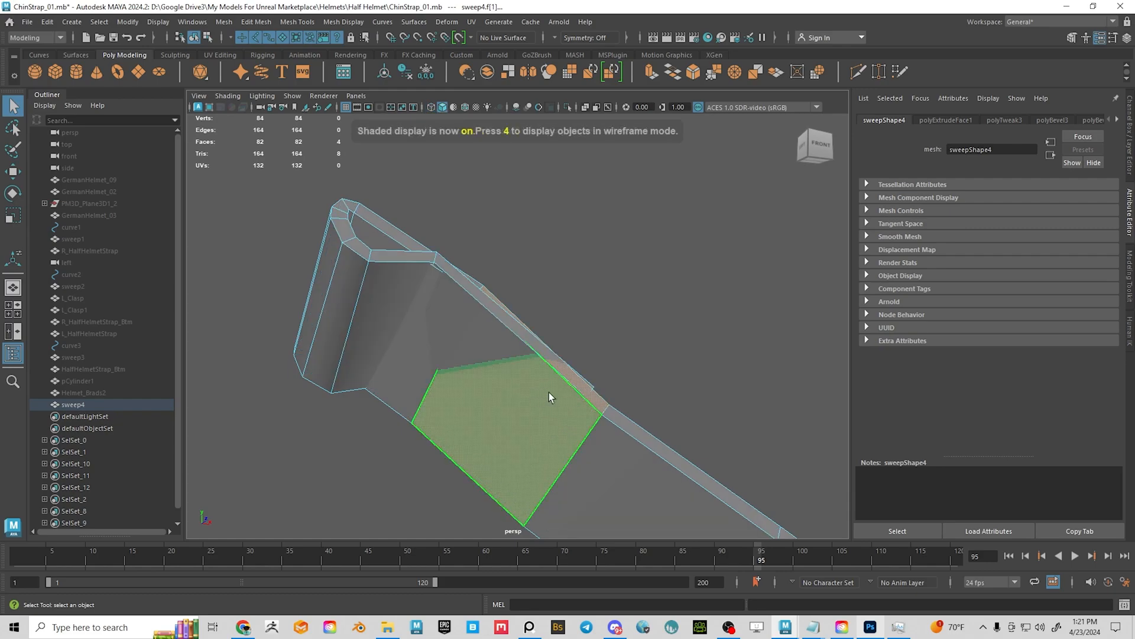
pyautogui.press('w')
pyautogui.press('d')
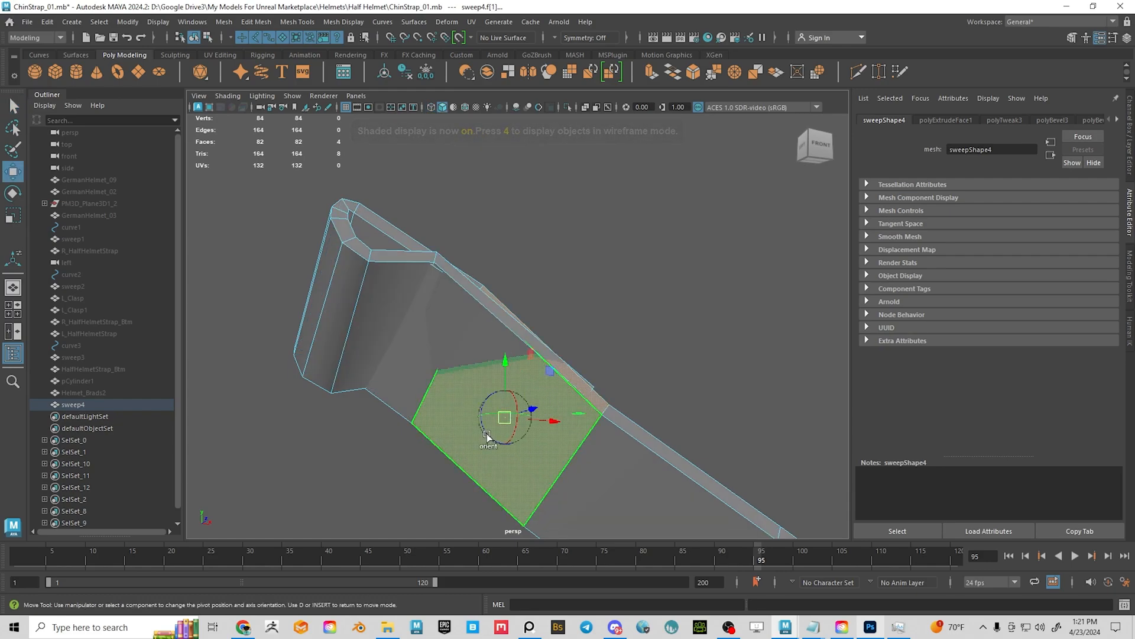
pyautogui.moveTo(608, 398)
pyautogui.keyDown('alt'); pyautogui.mouseDown()
pyautogui.moveTo(484, 443)
pyautogui.moveTo(499, 443)
pyautogui.moveTo(580, 363)
pyautogui.moveTo(608, 367)
pyautogui.moveTo(573, 386)
pyautogui.moveTo(589, 370)
pyautogui.moveTo(585, 410)
pyautogui.moveTo(671, 380)
pyautogui.moveTo(612, 405)
pyautogui.mouseUp(); pyautogui.keyUp('alt')
# Select the folded flap's faces and try moving them off the strap with a reoriented pivot, undoing the move.
pyautogui.press('q')
pyautogui.press('w')
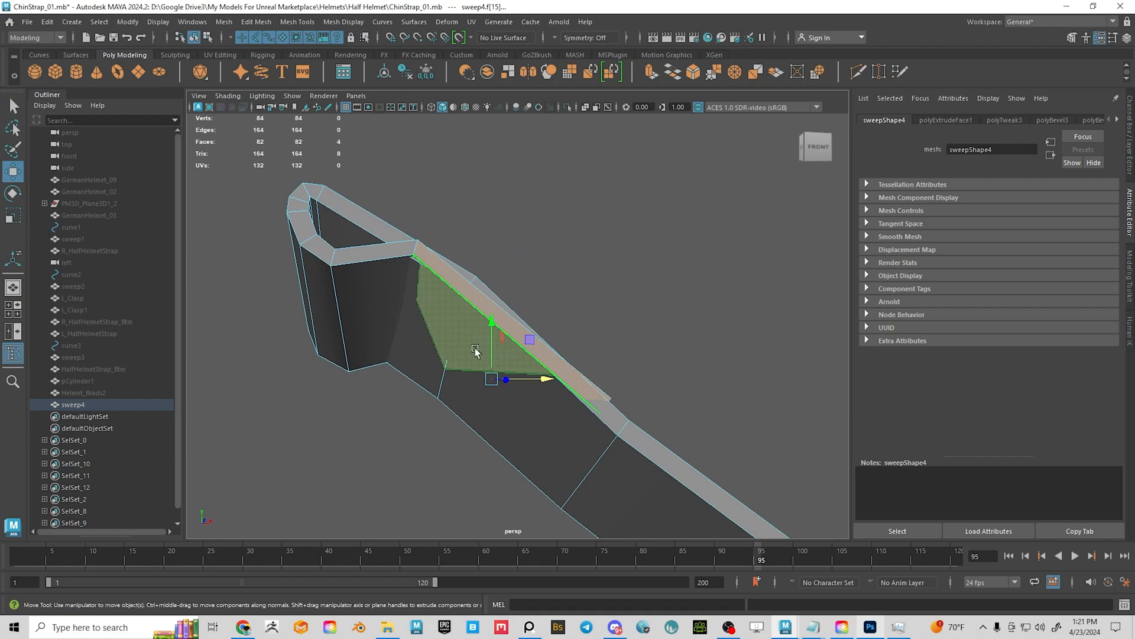
pyautogui.press('d')
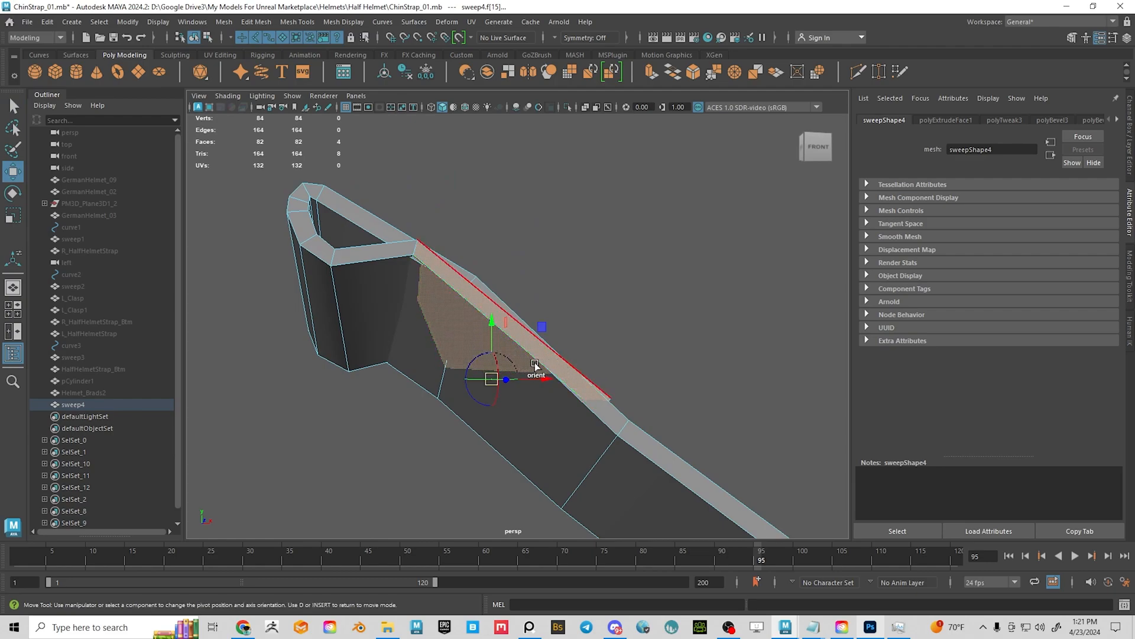
pyautogui.keyDown('alt'); pyautogui.moveTo(617, 403); pyautogui.dragTo(615, 409); pyautogui.keyUp('alt')
pyautogui.press('d')
pyautogui.moveTo(530, 326); pyautogui.dragTo(519, 348)
pyautogui.keyDown('alt'); pyautogui.moveTo(653, 325); pyautogui.dragTo(520, 410); pyautogui.keyUp('alt')
pyautogui.hotkey('ctrl', 'z')
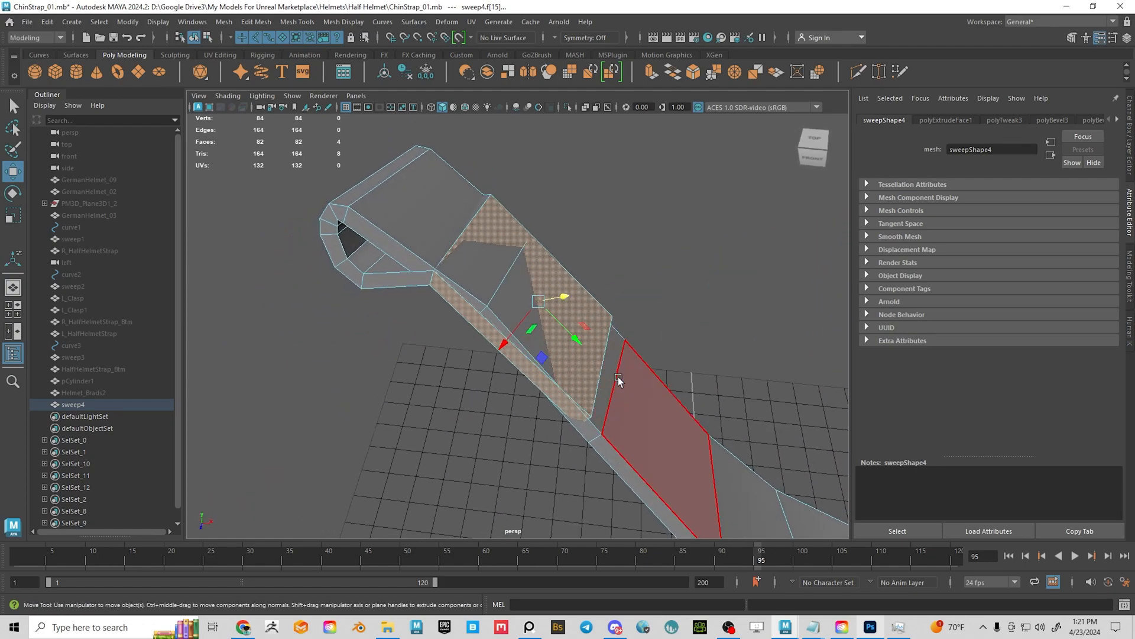
# Orient the flap faces' pivot to the strap surface and move the flap outward until it clears the strap behind it.
pyautogui.press('d')
pyautogui.keyDown('alt'); pyautogui.moveTo(544, 418); pyautogui.dragTo(586, 332); pyautogui.keyUp('alt')
pyautogui.moveTo(538, 285); pyautogui.dragTo(530, 303)
pyautogui.keyDown('alt'); pyautogui.moveTo(571, 346); pyautogui.dragTo(622, 325); pyautogui.keyUp('alt')
pyautogui.keyDown('alt'); pyautogui.moveTo(623, 325); pyautogui.dragTo(621, 322, button='middle'); pyautogui.keyUp('alt')
pyautogui.keyDown('alt'); pyautogui.moveTo(620, 322); pyautogui.dragTo(603, 293); pyautogui.keyUp('alt')
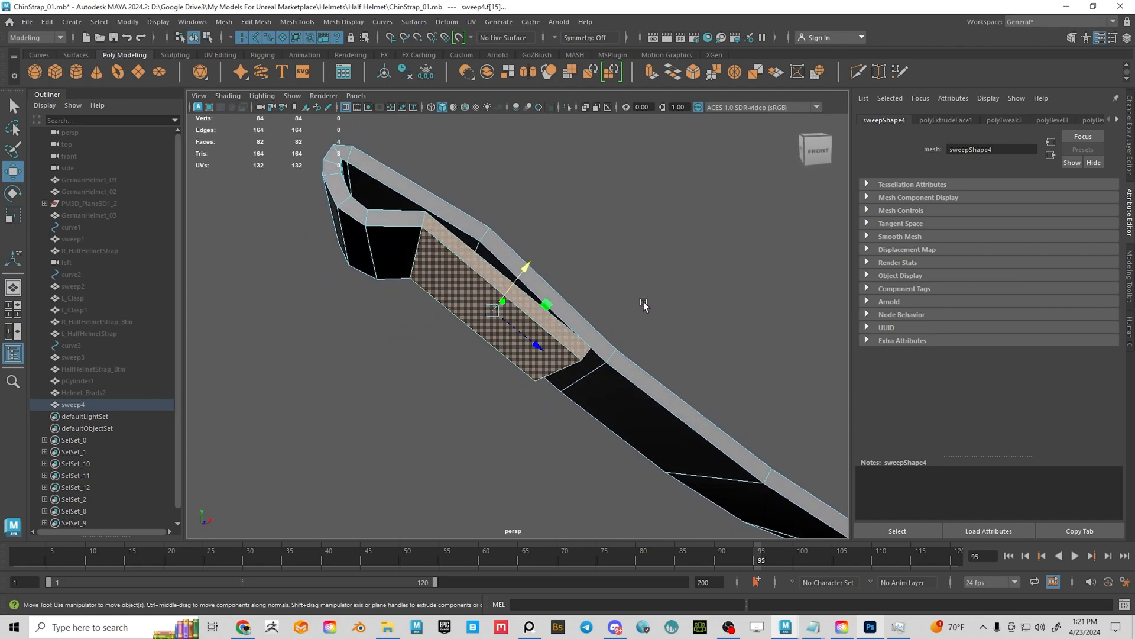
pyautogui.keyDown('alt'); pyautogui.moveTo(524, 268); pyautogui.dragTo(594, 269); pyautogui.keyUp('alt')
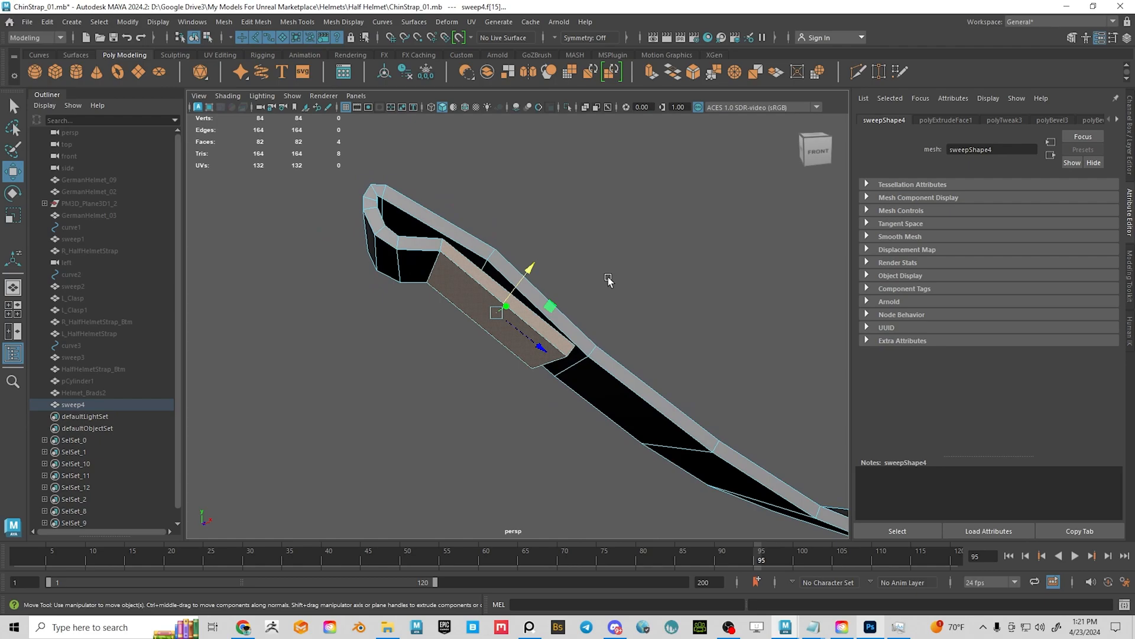
# Show the helmet, clasp and head meshes again and return the chin strap to object selection.
pyautogui.hotkey('ctrl', '1')
pyautogui.keyDown('alt'); pyautogui.moveTo(641, 307); pyautogui.dragTo(465, 333); pyautogui.keyUp('alt')
pyautogui.press('q')
pyautogui.moveTo(454, 289); pyautogui.dragTo(548, 361, button='right')
pyautogui.keyDown('alt'); pyautogui.moveTo(548, 361); pyautogui.dragTo(582, 385, button='middle'); pyautogui.keyUp('alt')
pyautogui.keyDown('alt'); pyautogui.moveTo(562, 375); pyautogui.dragTo(593, 405, button='right'); pyautogui.keyUp('alt')
pyautogui.keyDown('alt'); pyautogui.moveTo(593, 405); pyautogui.dragTo(509, 360); pyautogui.keyUp('alt')
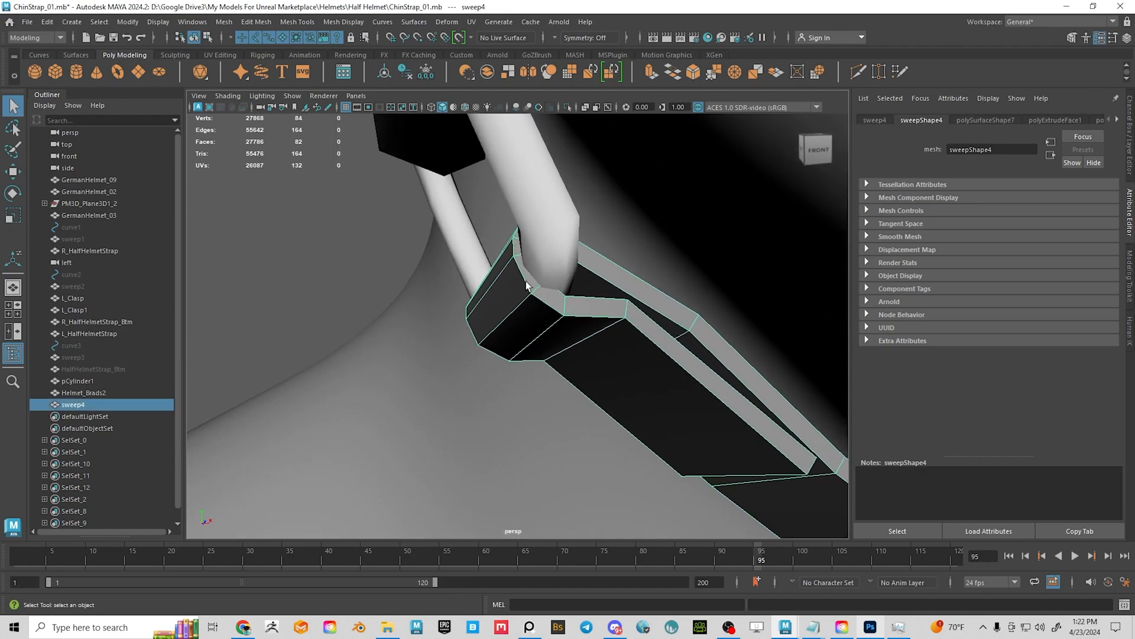
# Select the ring of faces on the lower part of the strap loop wrapping the clasp bar for moving.
pyautogui.keyDown('alt'); pyautogui.moveTo(518, 304); pyautogui.dragTo(548, 283); pyautogui.keyUp('alt')
pyautogui.click(574, 289)
pyautogui.click(534, 296)
pyautogui.moveTo(532, 277); pyautogui.dragTo(531, 303, button='right')
pyautogui.click(552, 287)
pyautogui.keyDown('alt'); pyautogui.moveTo(556, 290); pyautogui.dragTo(562, 340); pyautogui.keyUp('alt')
pyautogui.press('w')
pyautogui.click(516, 337)
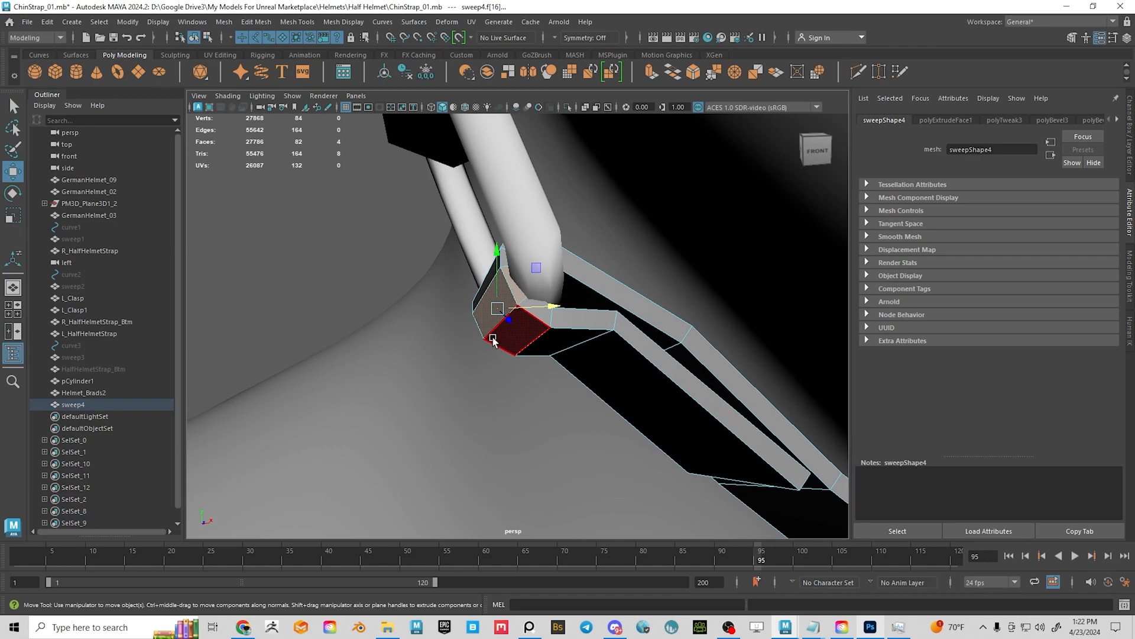
# Orient the selected loop faces' pivot to the adjoining lower face, enable soft selection and adjust its falloff radius.
pyautogui.press('d')
pyautogui.keyDown('alt'); pyautogui.moveTo(510, 355); pyautogui.dragTo(589, 346); pyautogui.keyUp('alt')
pyautogui.keyDown('ctrl'); pyautogui.click(488, 337); pyautogui.keyUp('ctrl')
pyautogui.press('b')
pyautogui.moveTo(454, 324); pyautogui.dragTo(577, 288)
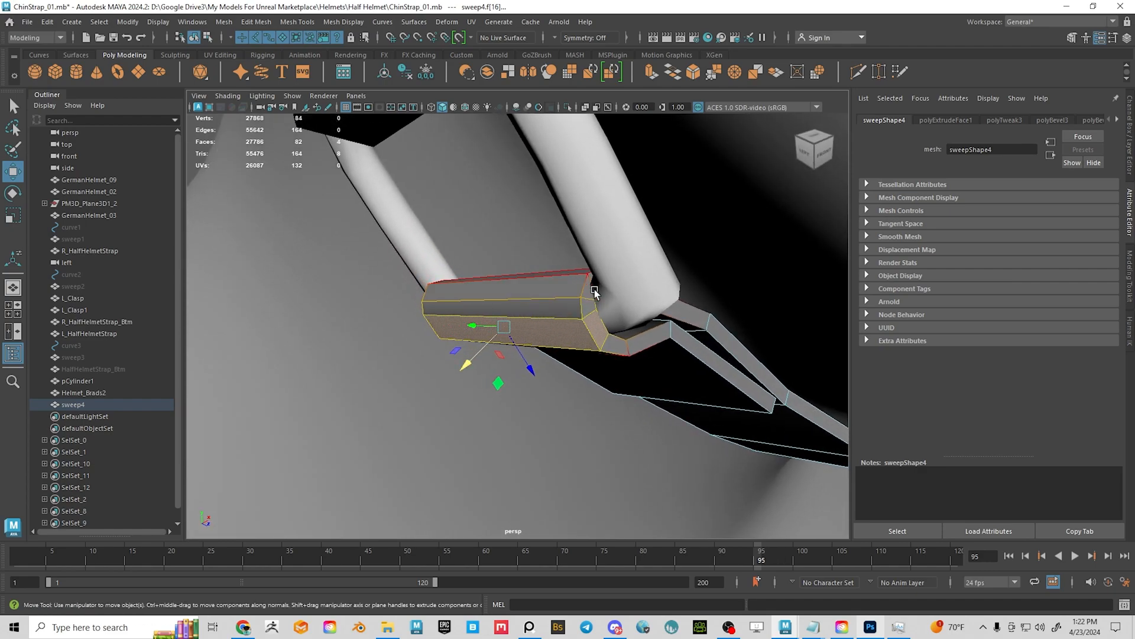
# Select the adjoining upper ring of loop faces and move it outward from the clasp bar with soft selection.
pyautogui.click(577, 288)
pyautogui.keyDown('shift'); pyautogui.doubleClick(566, 286); pyautogui.keyUp('shift')
pyautogui.keyDown('alt'); pyautogui.moveTo(611, 348); pyautogui.dragTo(488, 273); pyautogui.keyUp('alt')
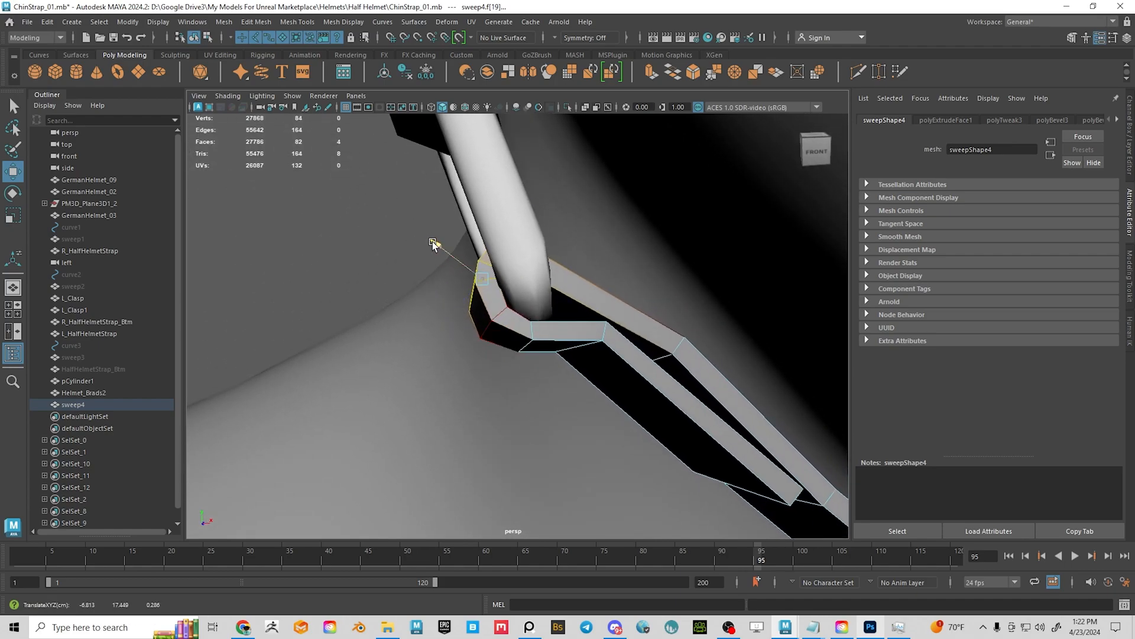
pyautogui.keyDown('alt'); pyautogui.moveTo(430, 246); pyautogui.dragTo(760, 309); pyautogui.keyUp('alt')
pyautogui.keyDown('alt'); pyautogui.moveTo(475, 363); pyautogui.dragTo(561, 315); pyautogui.keyUp('alt')
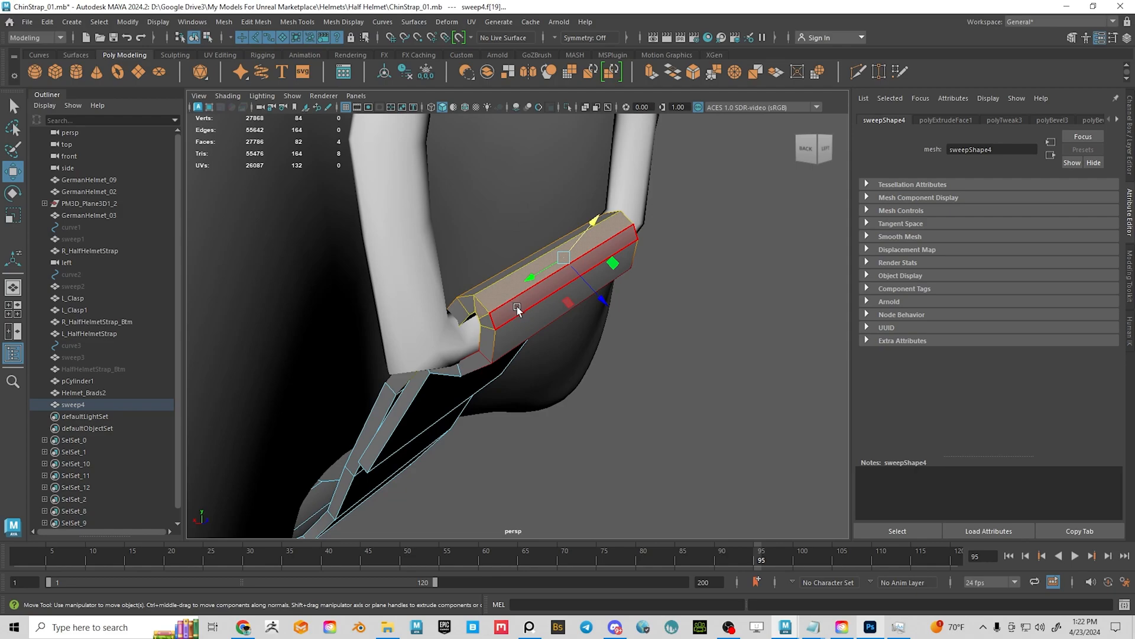
# Return the strap to object selection and check the loop and strap's fit beneath the jaw.
pyautogui.keyDown('alt'); pyautogui.moveTo(531, 329); pyautogui.dragTo(556, 292); pyautogui.keyUp('alt')
pyautogui.moveTo(556, 292); pyautogui.dragTo(615, 261, button='right')
pyautogui.keyDown('alt'); pyautogui.moveTo(565, 349); pyautogui.dragTo(537, 333); pyautogui.keyUp('alt')
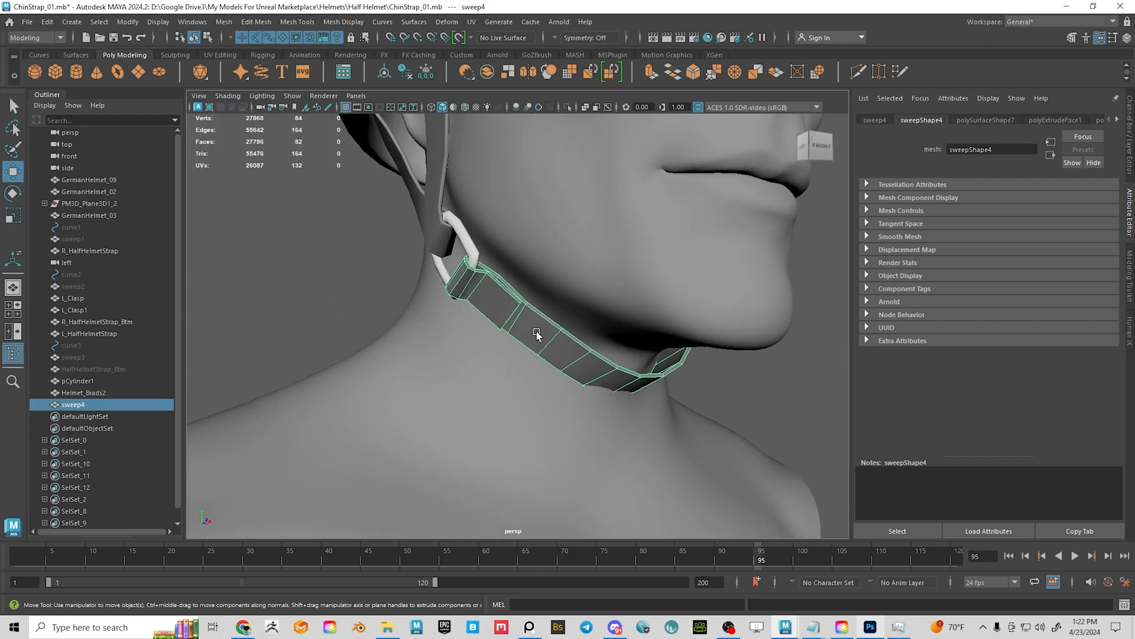
pyautogui.keyDown('alt'); pyautogui.moveTo(836, 383); pyautogui.dragTo(561, 335, button='middle'); pyautogui.keyUp('alt')
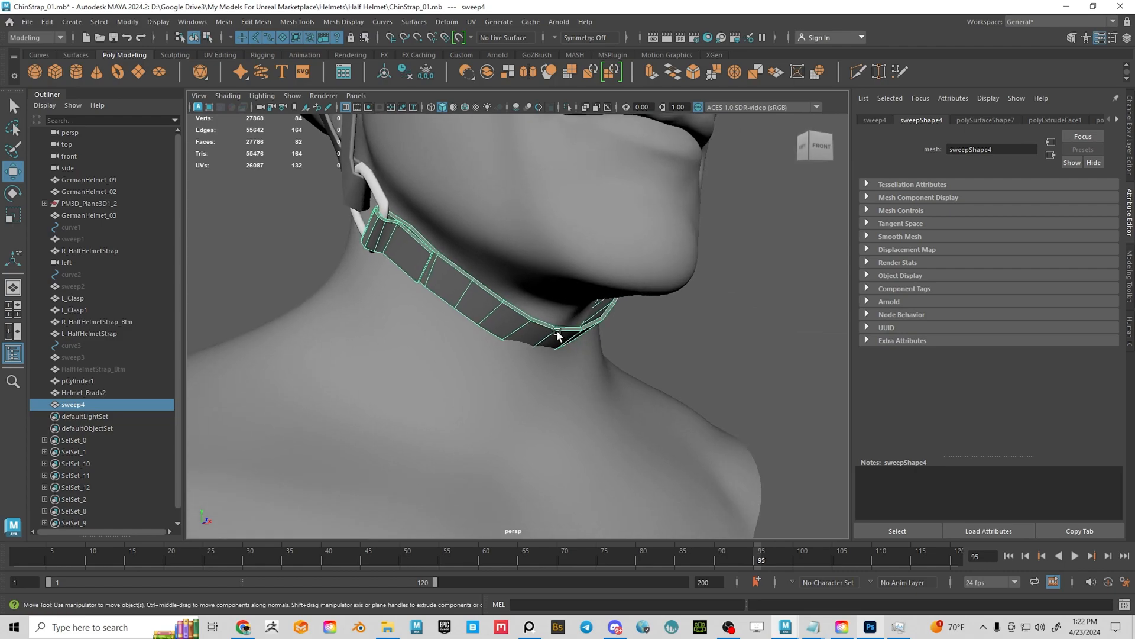
# Open the Move tool settings and center the chin strap's pivot on the strap.
pyautogui.keyDown('alt'); pyautogui.moveTo(720, 325); pyautogui.dragTo(645, 302); pyautogui.keyUp('alt')
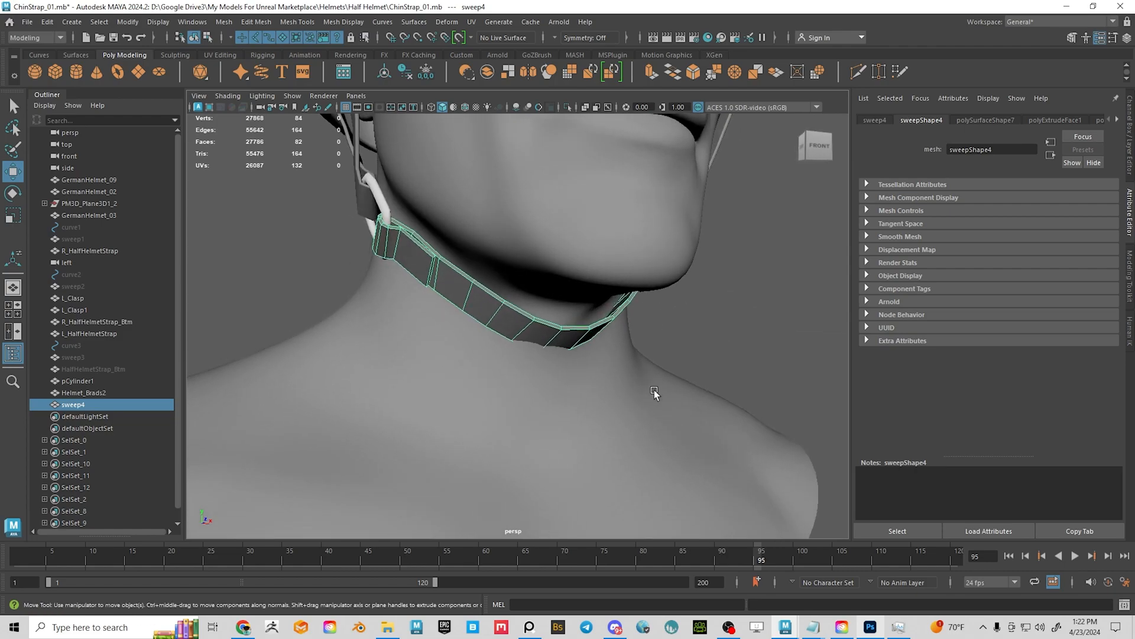
pyautogui.keyDown('alt'); pyautogui.moveTo(604, 370); pyautogui.dragTo(446, 318); pyautogui.keyUp('alt')
pyautogui.keyDown('alt'); pyautogui.moveTo(631, 329); pyautogui.dragTo(609, 310); pyautogui.keyUp('alt')
pyautogui.doubleClick(13, 173)
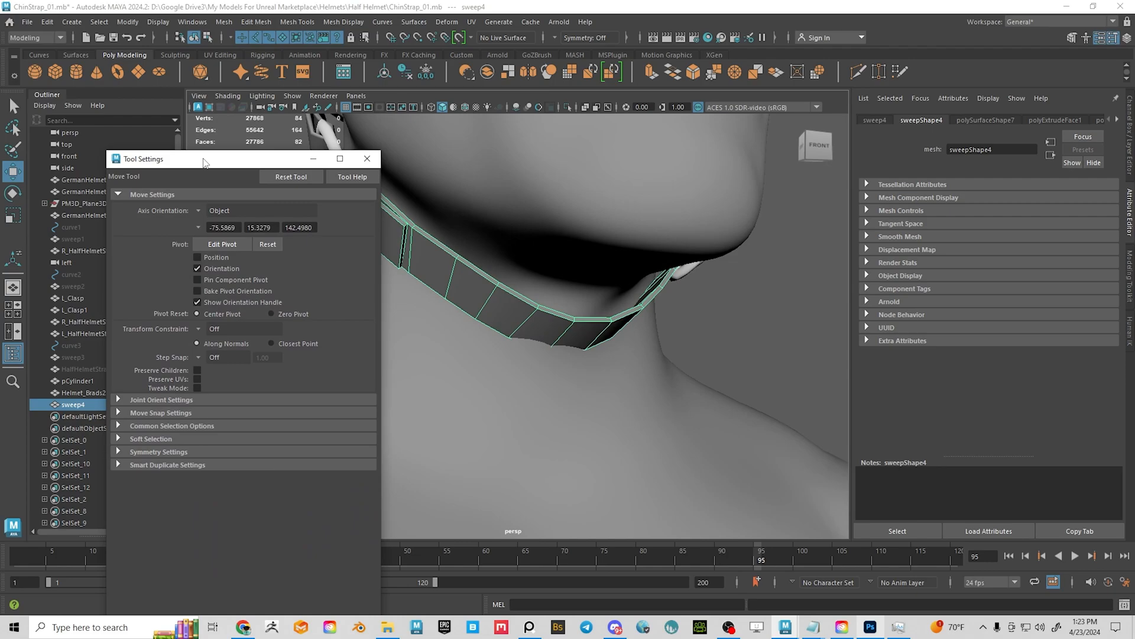
pyautogui.moveTo(204, 163); pyautogui.dragTo(120, 144)
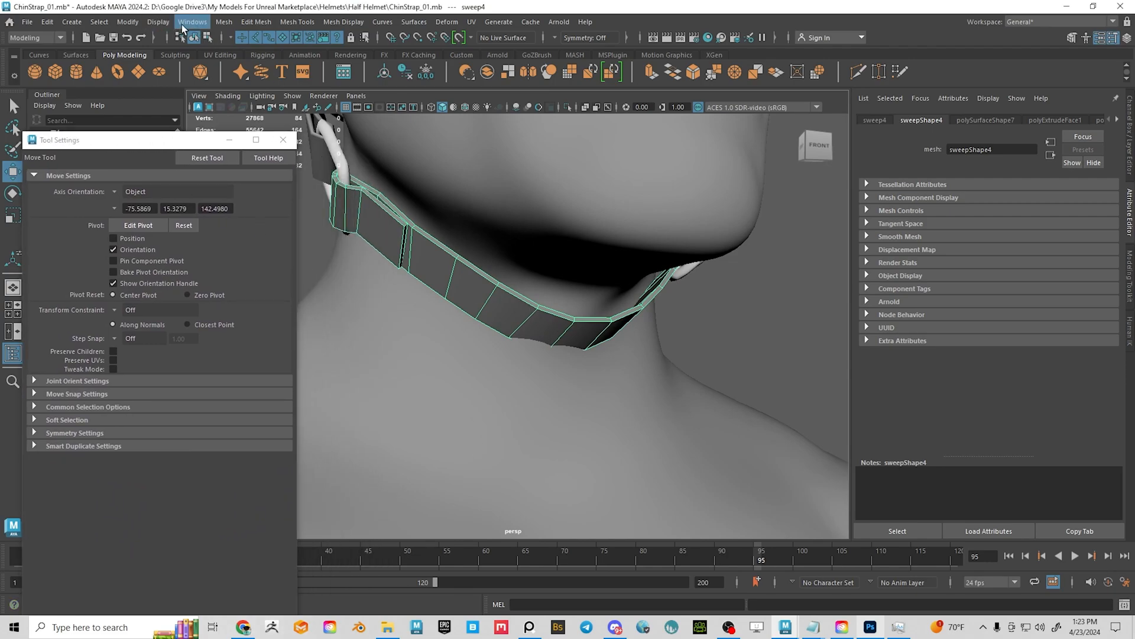
pyautogui.click(162, 25)
pyautogui.moveTo(132, 24)
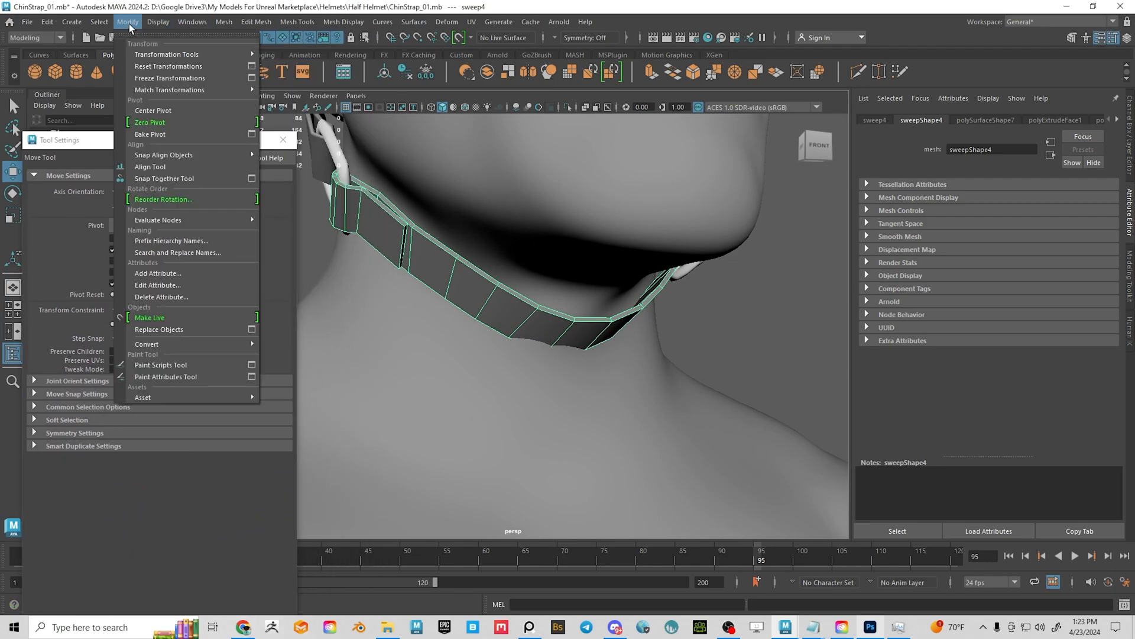
pyautogui.click(158, 111)
# Orient the chin strap's pivot to a face at the front of the strap beneath the chin.
pyautogui.keyDown('alt'); pyautogui.moveTo(641, 325); pyautogui.dragTo(569, 365); pyautogui.keyUp('alt')
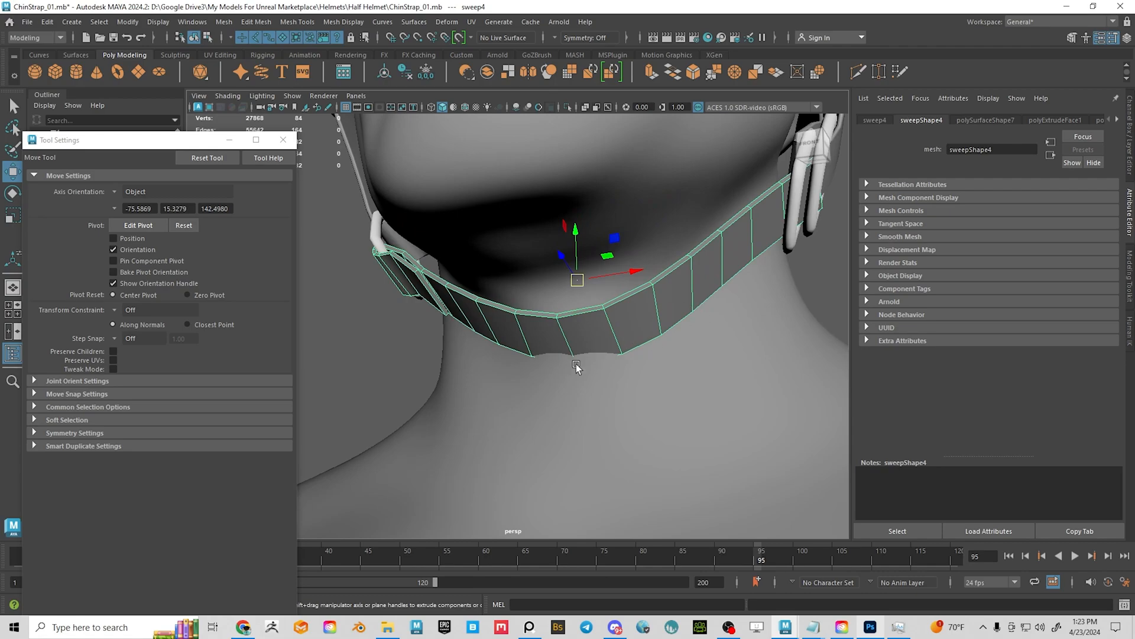
pyautogui.press('d')
pyautogui.click(545, 343)
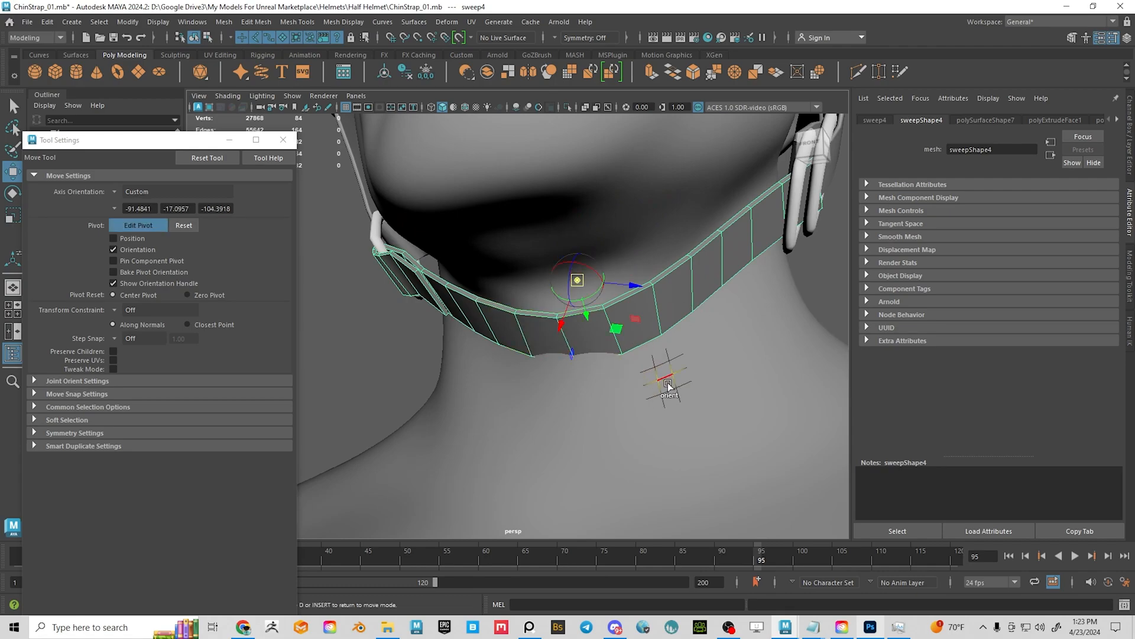
pyautogui.keyDown('alt'); pyautogui.moveTo(739, 377); pyautogui.dragTo(537, 348); pyautogui.keyUp('alt')
pyautogui.hotkey('ctrl', 'z')
pyautogui.keyDown('alt'); pyautogui.moveTo(677, 341); pyautogui.dragTo(595, 335, button='right'); pyautogui.keyUp('alt')
pyautogui.keyDown('alt'); pyautogui.moveTo(595, 335); pyautogui.dragTo(755, 324); pyautogui.keyUp('alt')
pyautogui.keyDown('alt'); pyautogui.moveTo(570, 353); pyautogui.dragTo(611, 357, button='right'); pyautogui.keyUp('alt')
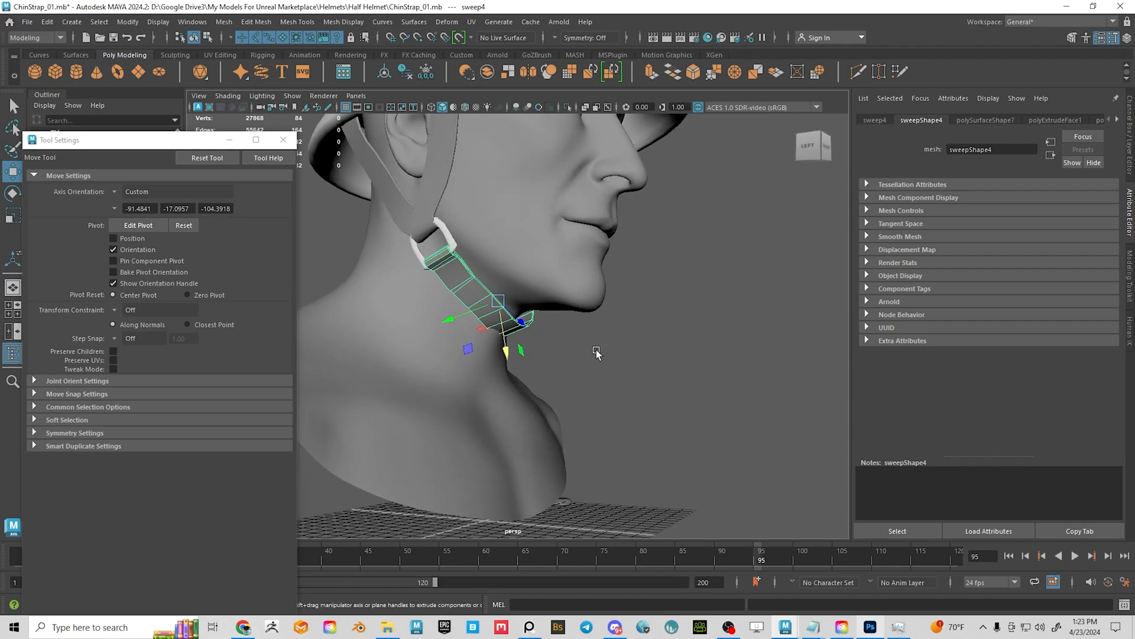
# Switch the strap to the Rotate tool, then reorient its pivot and move it to the loop at the clasp's lower bar.
pyautogui.press('e')
pyautogui.keyDown('alt'); pyautogui.moveTo(551, 350); pyautogui.dragTo(541, 310); pyautogui.keyUp('alt')
pyautogui.hotkey('ctrl', 'z')
pyautogui.keyDown('alt'); pyautogui.moveTo(572, 317); pyautogui.dragTo(633, 351, button='right'); pyautogui.keyUp('alt')
pyautogui.keyDown('alt'); pyautogui.moveTo(513, 265); pyautogui.dragTo(579, 318, button='middle'); pyautogui.keyUp('alt')
pyautogui.keyDown('alt'); pyautogui.moveTo(579, 318); pyautogui.dragTo(486, 322); pyautogui.keyUp('alt')
pyautogui.keyDown('alt'); pyautogui.moveTo(487, 321); pyautogui.dragTo(537, 367, button='right'); pyautogui.keyUp('alt')
pyautogui.keyDown('alt'); pyautogui.moveTo(526, 324); pyautogui.dragTo(550, 360); pyautogui.keyUp('alt')
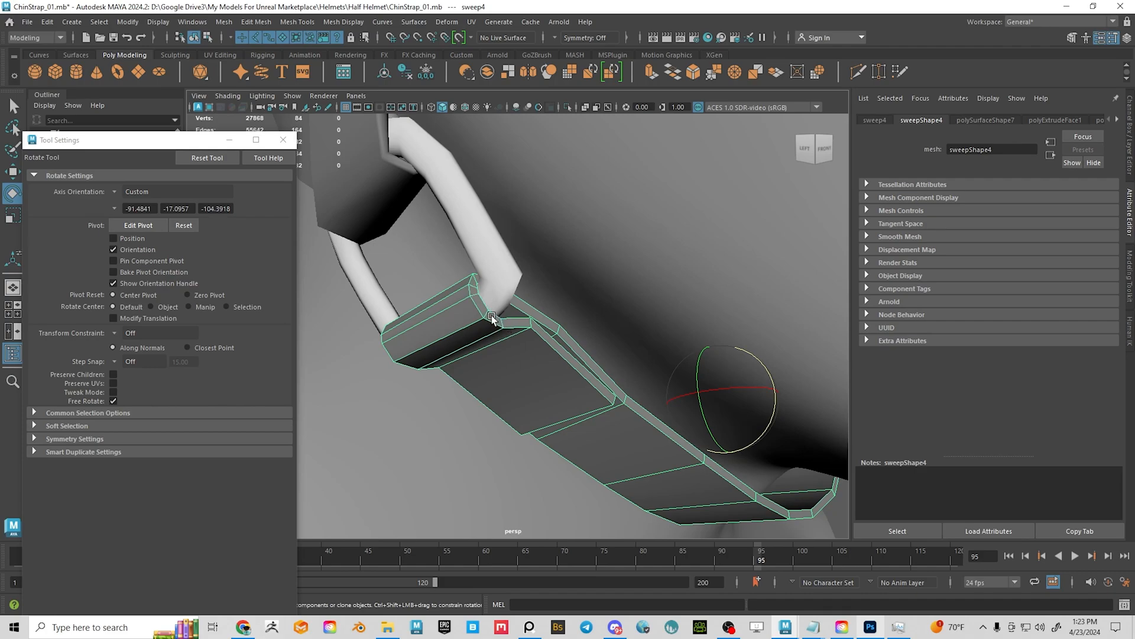
pyautogui.press('d')
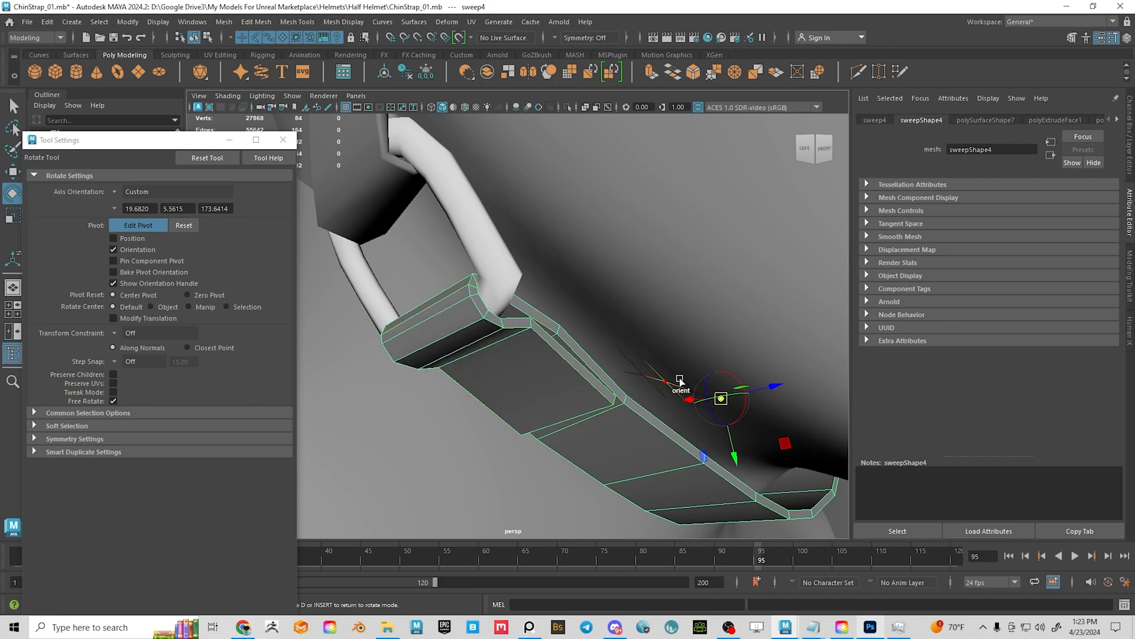
pyautogui.moveTo(722, 400); pyautogui.dragTo(515, 304)
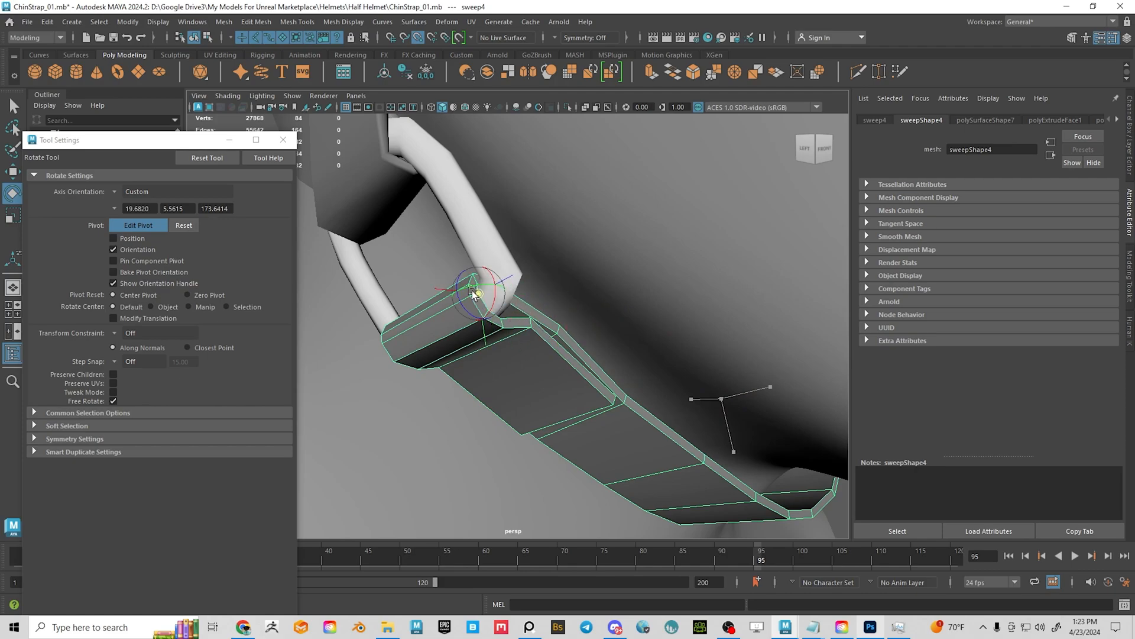
# Rotate the strap slightly about the clasp-bar pivot to adjust its fit beneath the jaw, and deselect it.
pyautogui.scroll(-4, 567, 394)
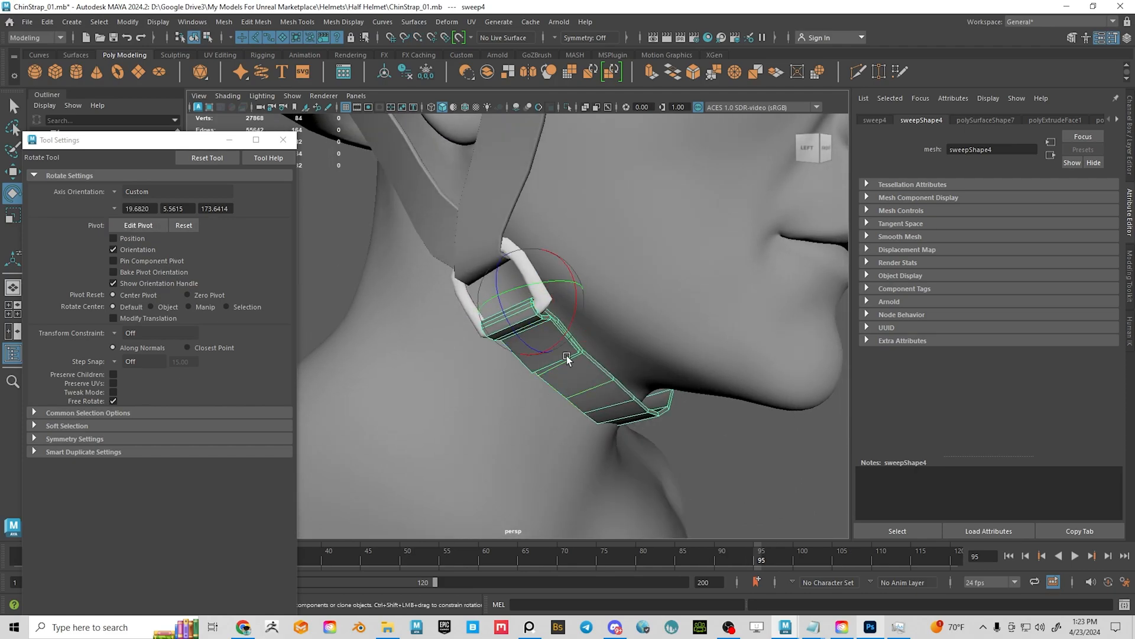
pyautogui.scroll(3, 595, 314)
pyautogui.moveTo(588, 299); pyautogui.dragTo(627, 354)
pyautogui.scroll(-3, 534, 414)
pyautogui.keyDown('alt'); pyautogui.moveTo(534, 414); pyautogui.dragTo(533, 402); pyautogui.keyUp('alt')
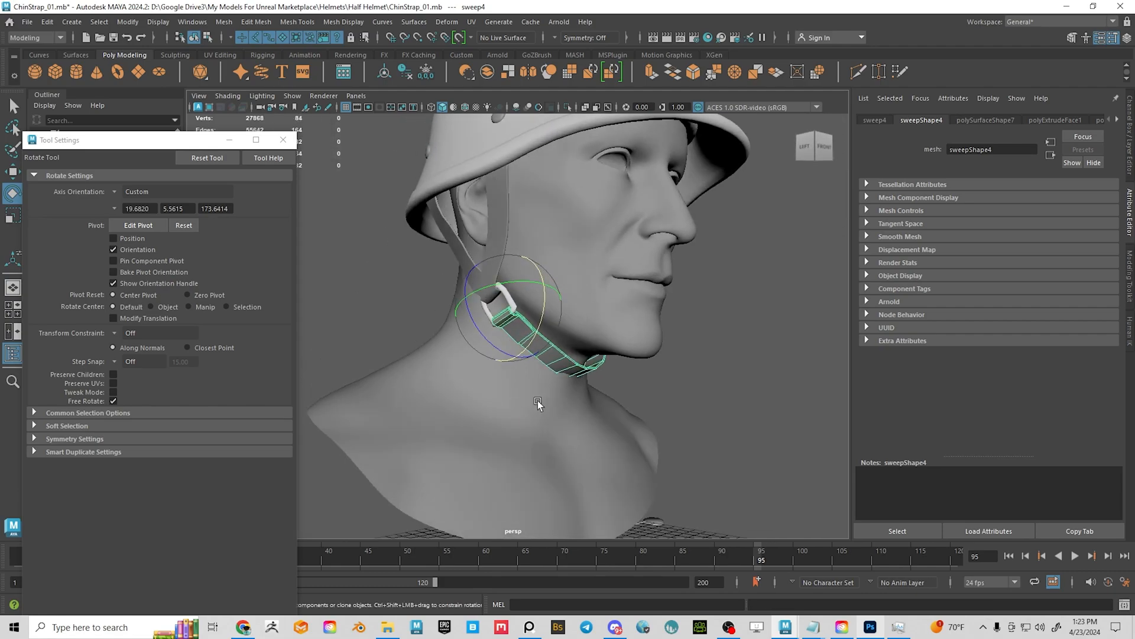
pyautogui.press('q')
pyautogui.click(729, 357)
pyautogui.keyDown('alt'); pyautogui.moveTo(730, 358); pyautogui.dragTo(674, 373); pyautogui.keyUp('alt')
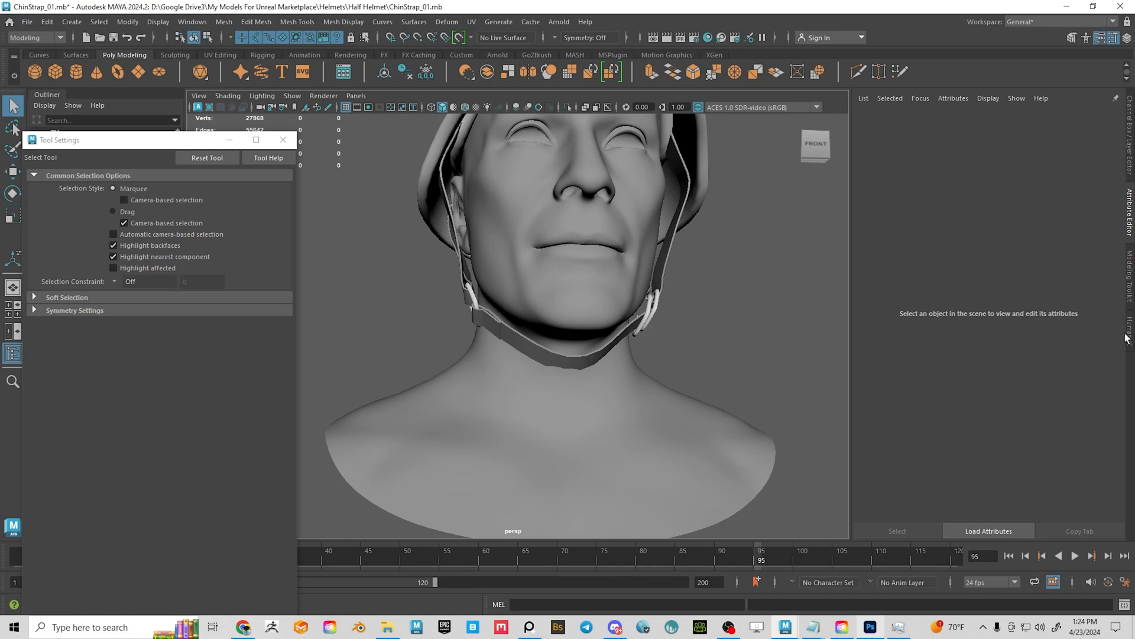